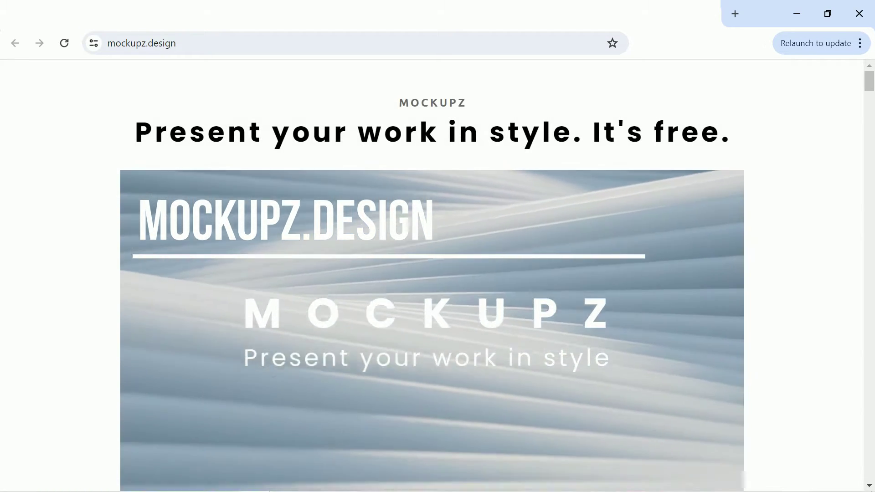
scroll(438, 274, "down", 1)
scroll(438, 273, "down", 2)
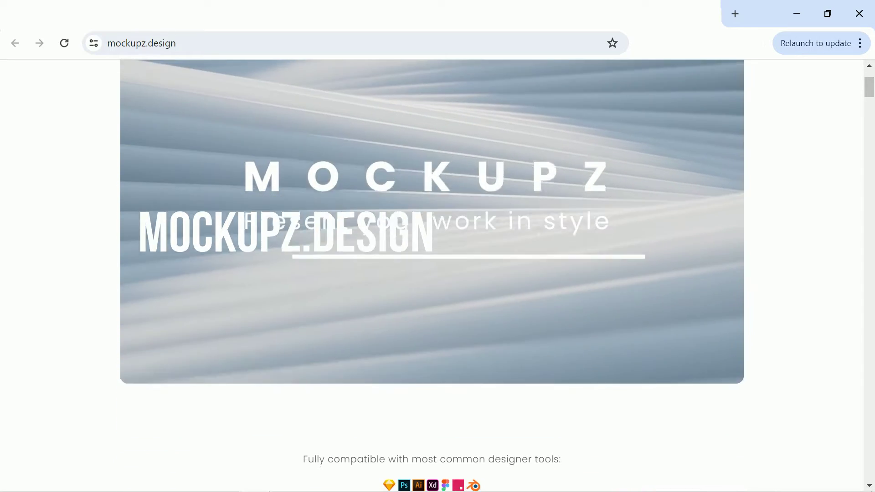
scroll(439, 273, "down", 2)
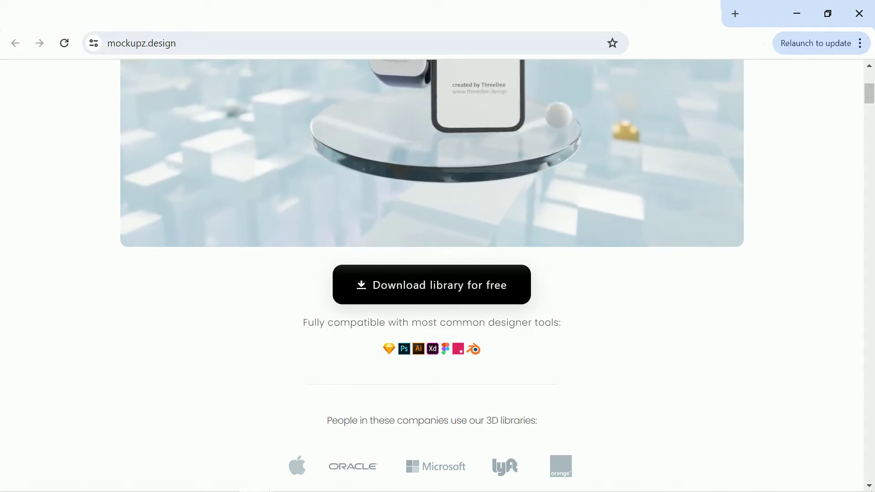
scroll(438, 274, "down", 2)
scroll(438, 274, "down", 1)
scroll(438, 273, "down", 2)
scroll(438, 274, "down", 1)
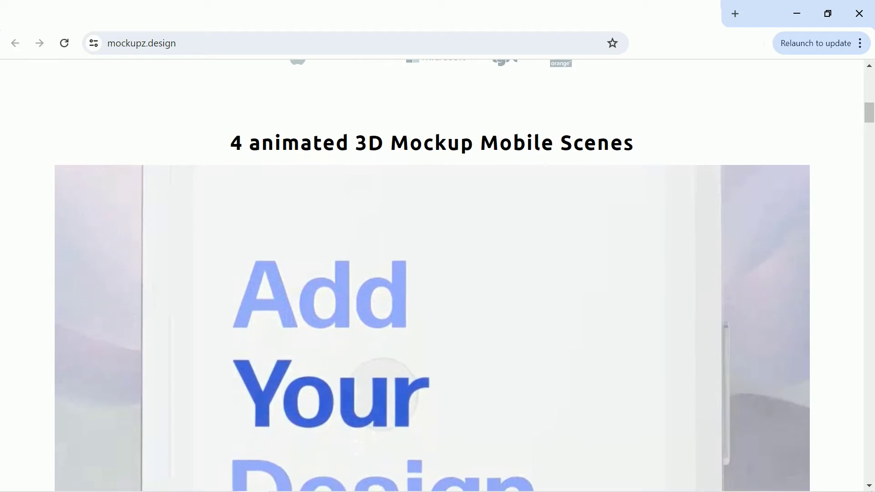
scroll(438, 274, "down", 1)
scroll(438, 273, "down", 1)
scroll(438, 274, "down", 1)
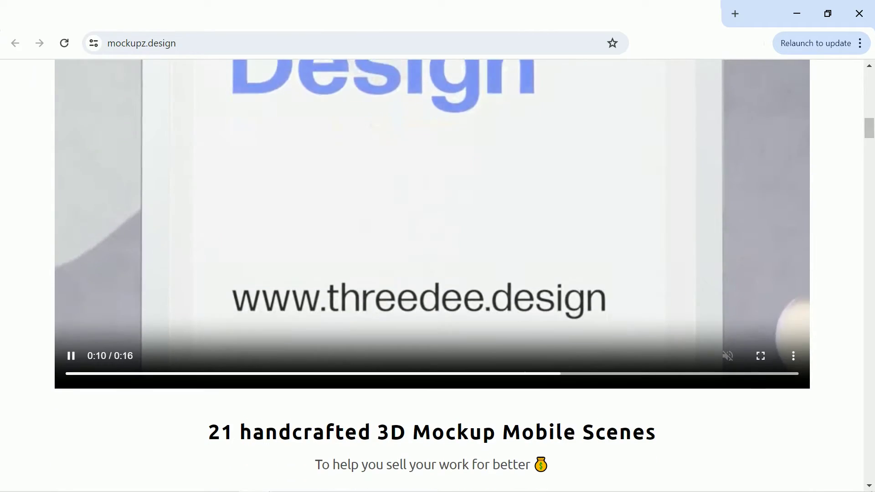
scroll(438, 273, "down", 1)
scroll(438, 274, "down", 2)
scroll(438, 274, "down", 1)
scroll(438, 273, "down", 1)
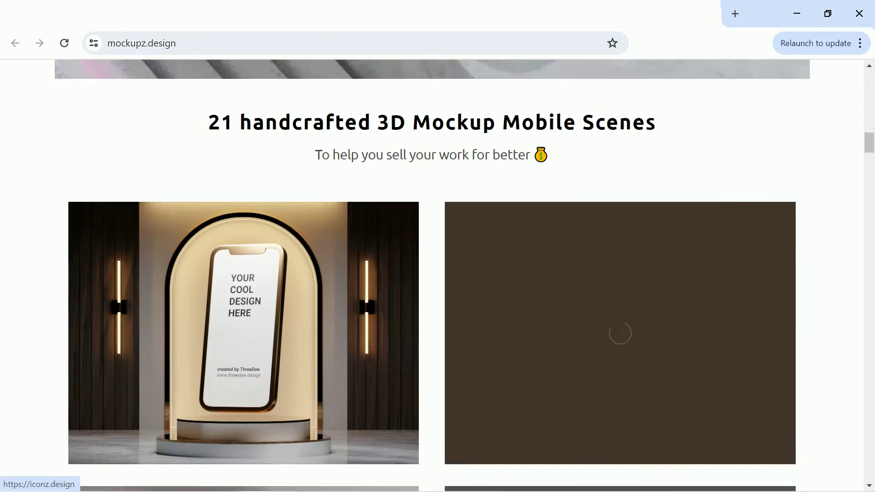
scroll(437, 274, "down", 1)
scroll(438, 274, "down", 1)
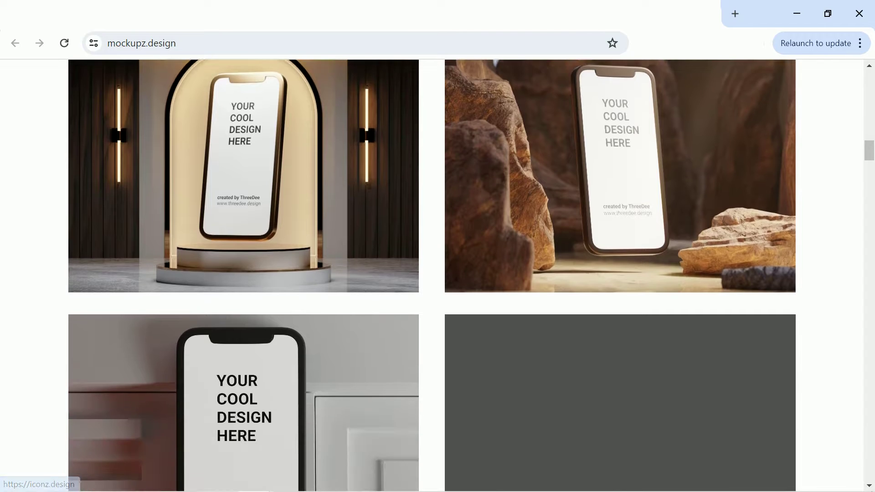
scroll(438, 273, "down", 2)
scroll(438, 274, "down", 1)
scroll(437, 273, "down", 1)
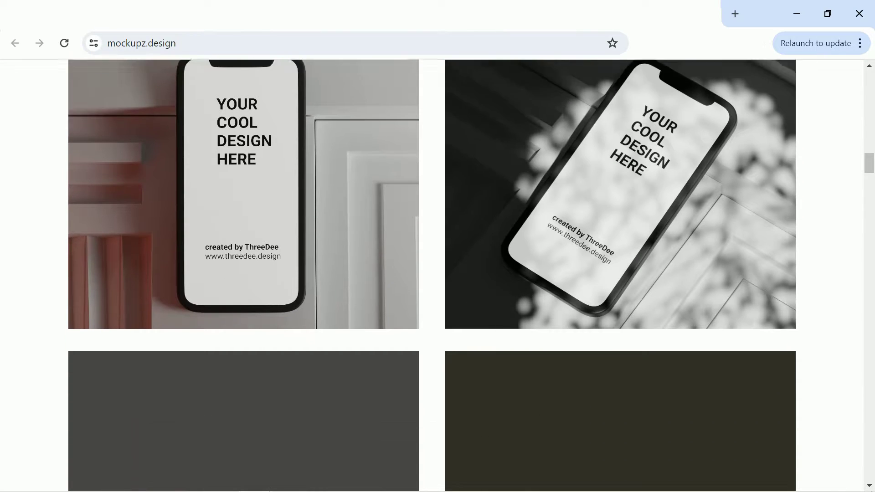
scroll(438, 274, "down", 2)
scroll(438, 273, "down", 1)
scroll(437, 274, "down", 5)
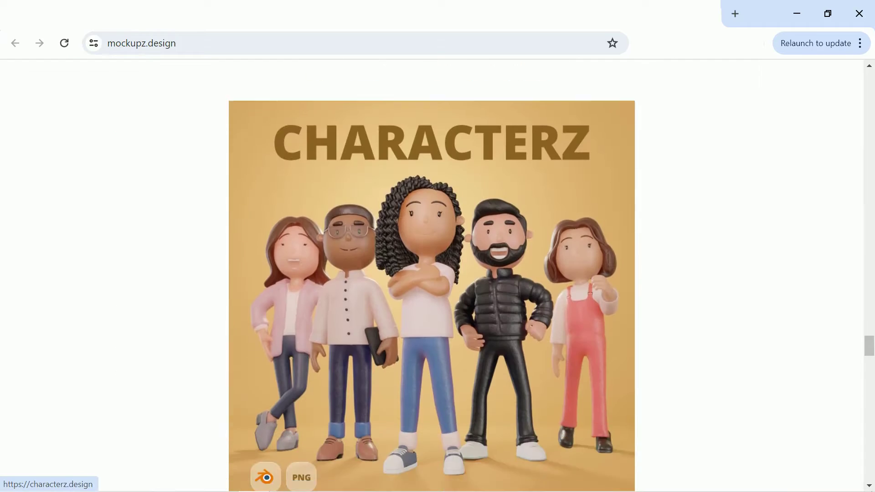
scroll(438, 274, "down", 2)
scroll(438, 274, "down", 3)
scroll(438, 274, "down", 1)
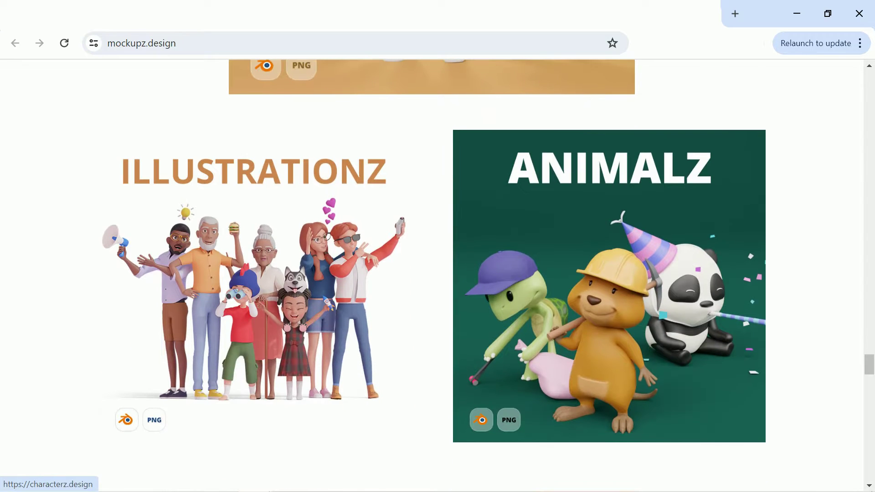
scroll(438, 274, "down", 1)
scroll(438, 273, "down", 2)
scroll(438, 273, "down", 1)
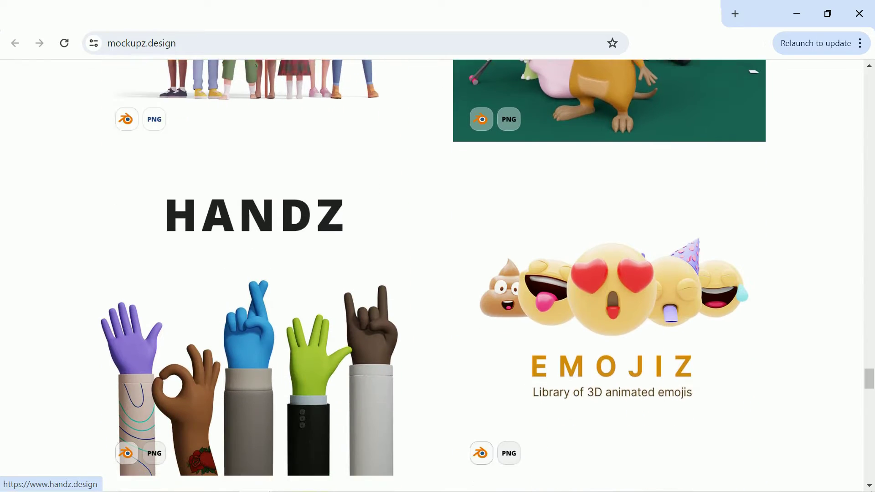
scroll(438, 273, "down", 2)
scroll(438, 273, "down", 1)
scroll(438, 273, "down", 2)
scroll(438, 273, "down", 1)
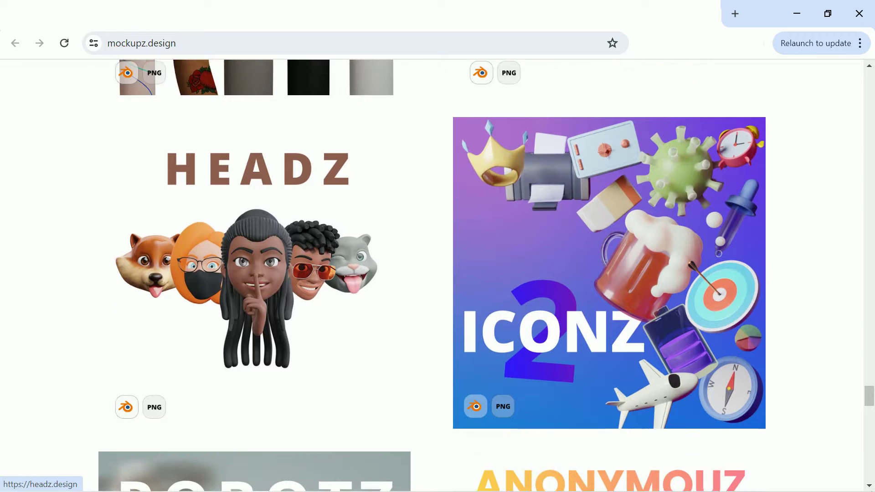
scroll(438, 274, "down", 2)
scroll(438, 273, "down", 1)
scroll(438, 273, "down", 1)
scroll(438, 274, "down", 1)
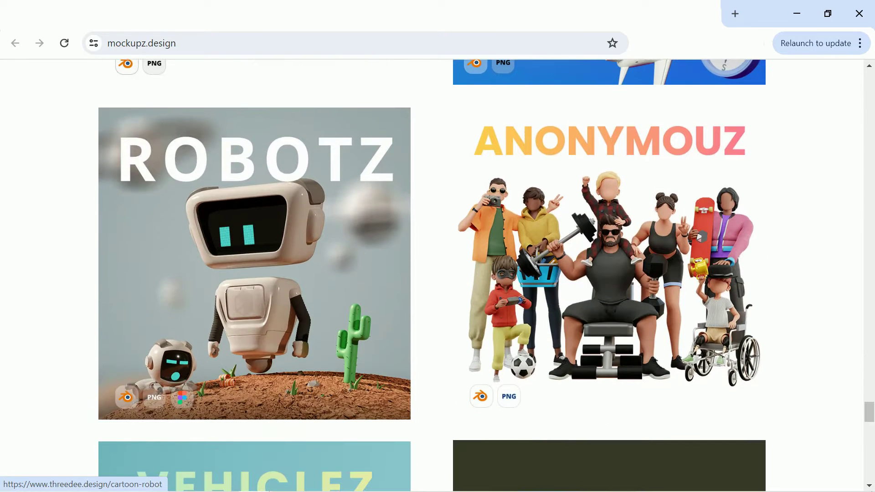
scroll(437, 273, "down", 2)
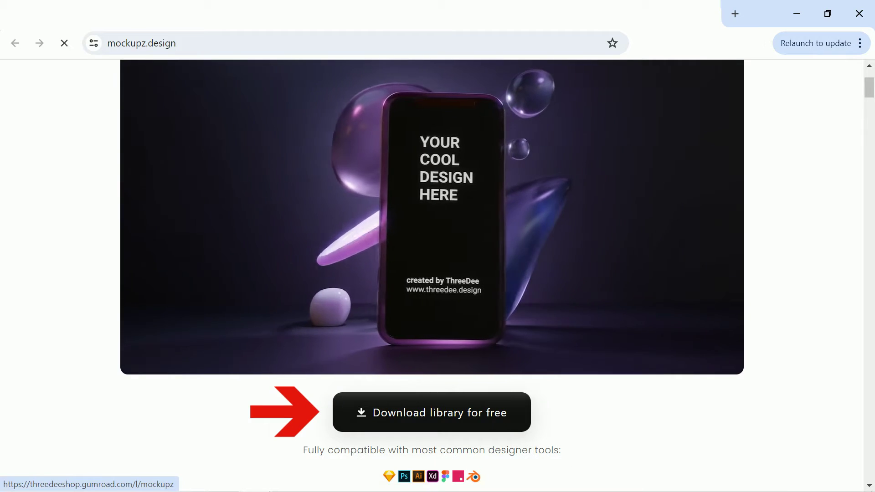
scroll(438, 274, "down", 5)
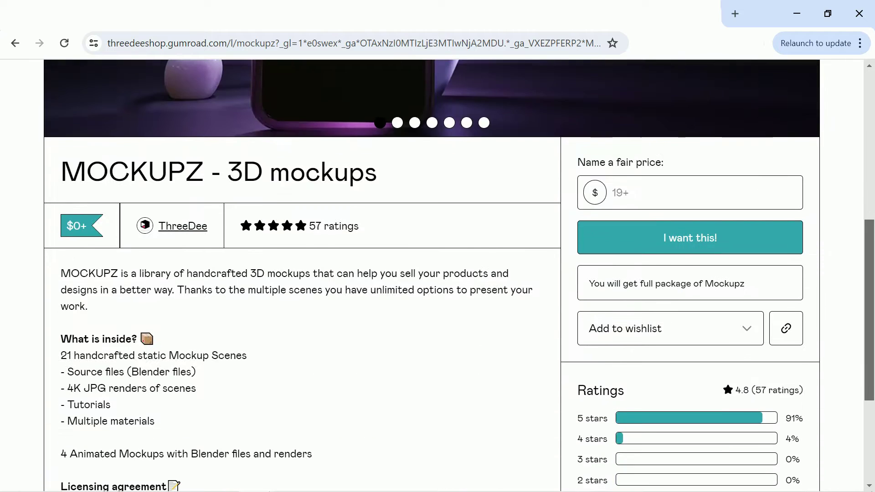
- Claim the free MOCKUPZ library on Gumroad and reach its shared Drive folder
left_click(687, 234)
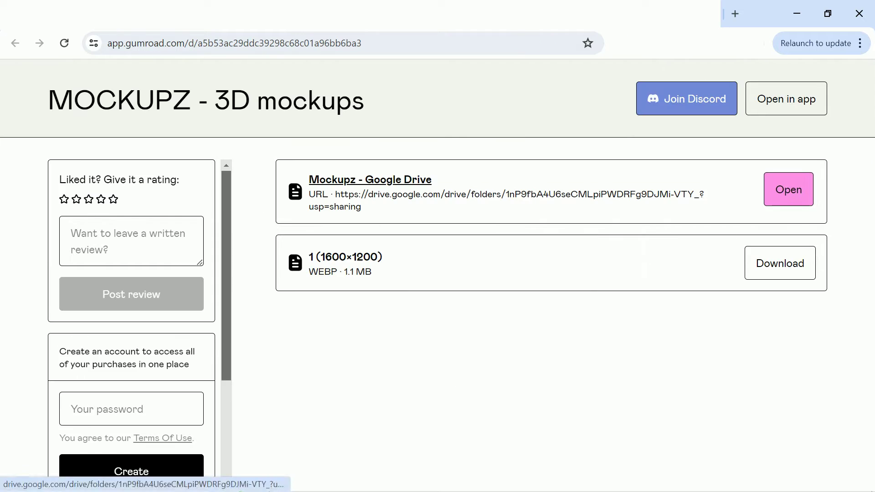
left_click(370, 179)
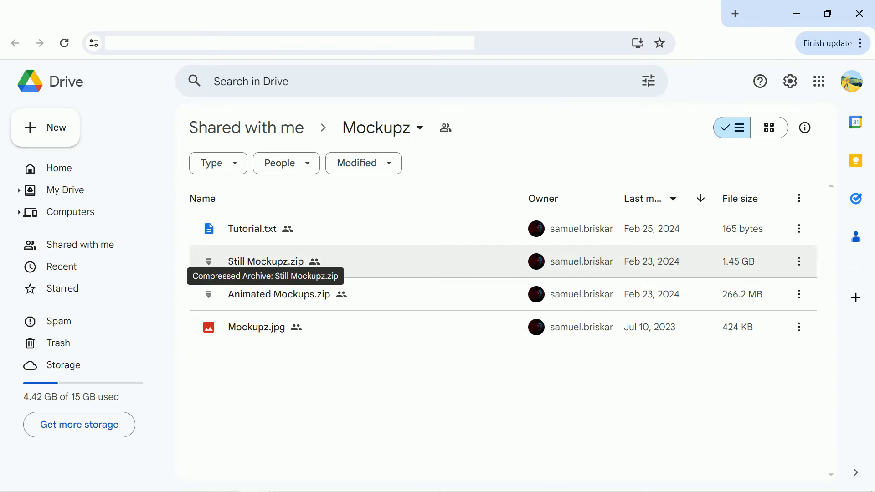
- Bring up the options menu for Animated Mockups.zip in the Mockupz Drive folder
left_click(799, 261)
left_click(799, 294)
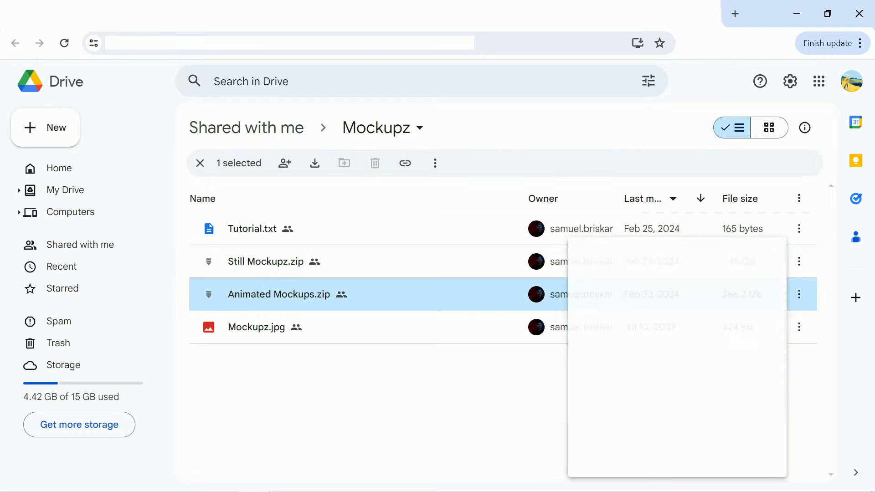
left_click(799, 294)
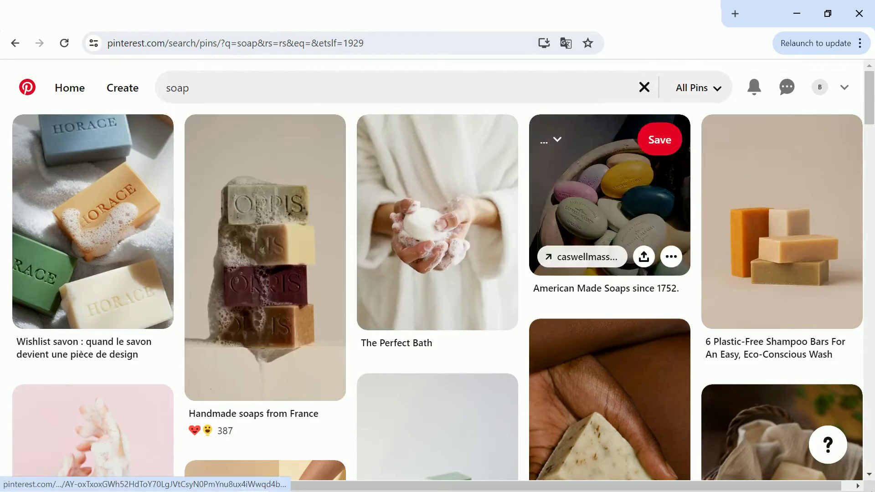
scroll(780, 274, "down", 3)
scroll(779, 274, "down", 3)
scroll(779, 205, "down", 5)
scroll(780, 205, "down", 5)
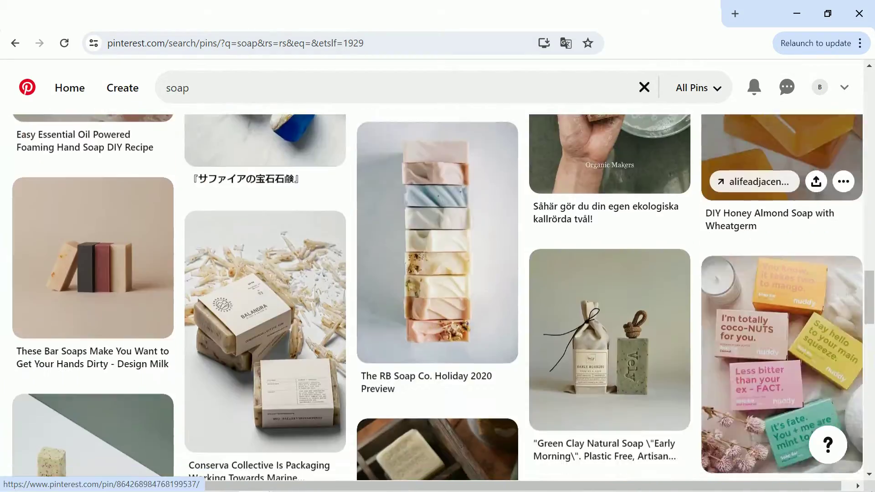
scroll(779, 205, "down", 5)
scroll(780, 205, "down", 5)
- View a Pinterest pin of hand soap pump bottles with related references below
left_click(610, 274)
scroll(608, 274, "down", 5)
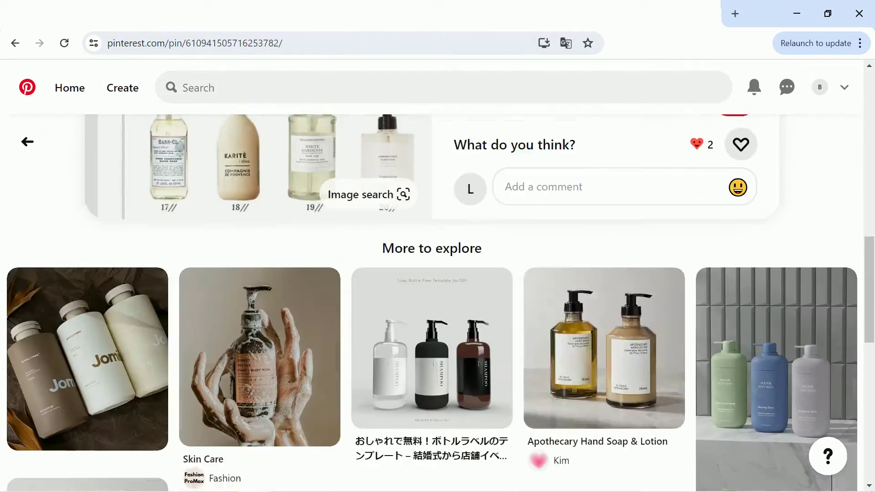
scroll(608, 274, "down", 3)
scroll(608, 273, "down", 2)
scroll(438, 300, "down", 5)
scroll(438, 301, "down", 5)
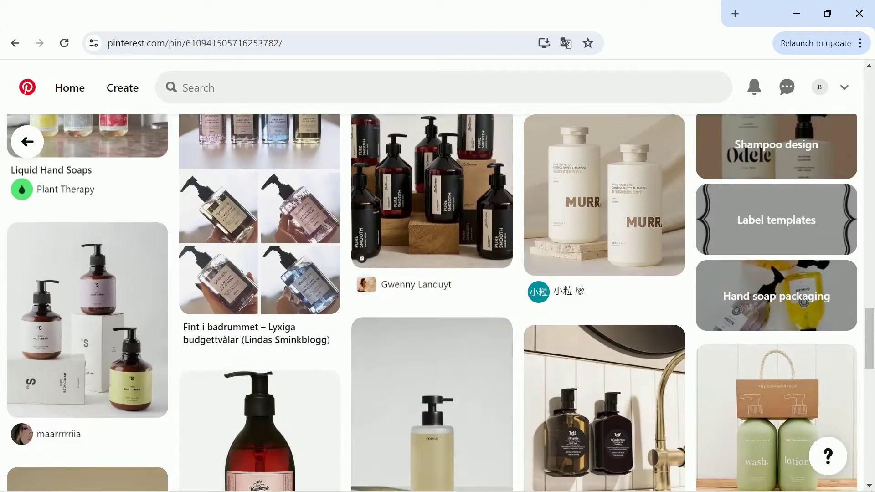
scroll(438, 301, "down", 5)
scroll(438, 300, "down", 5)
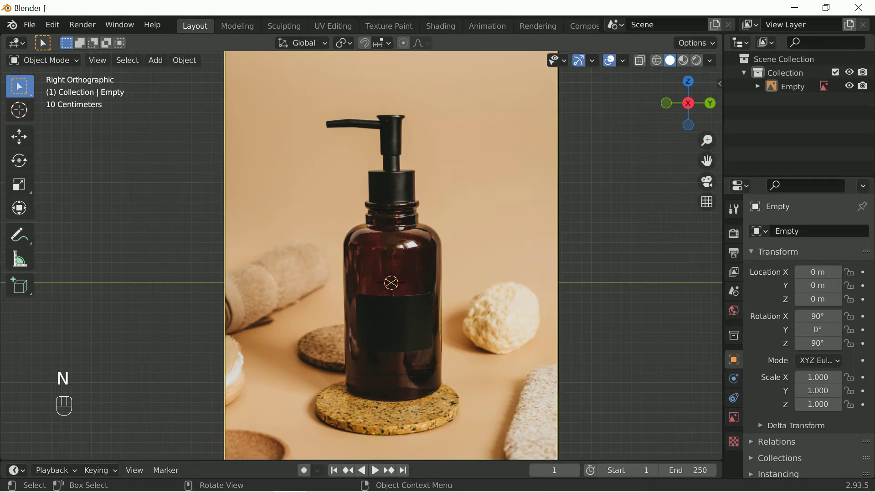
- Add a cylinder and scale it to about half size to match the bottle
key("shift+a")
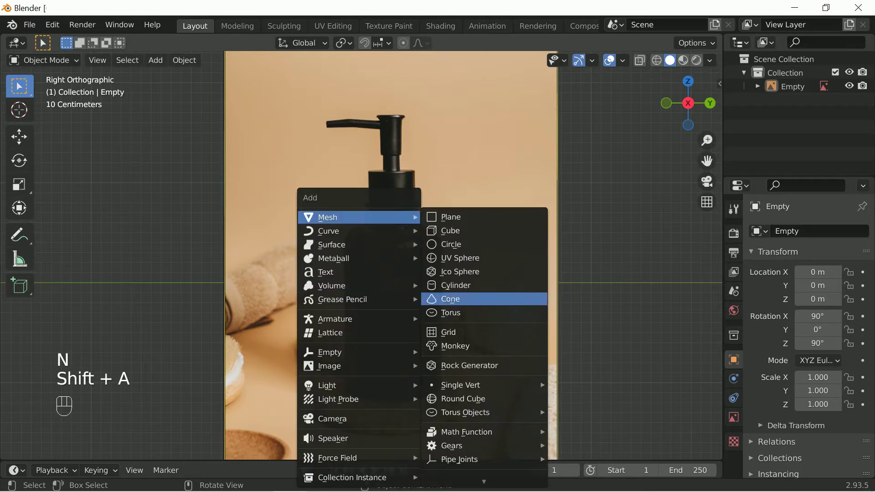
left_click(445, 300)
mouse_move(411, 287)
middle_mouse_down()
mouse_move(479, 260)
mouse_move(424, 280)
middle_mouse_up()
key("Tab")
key("s")
key("x")
key("ctrl+z")
key("s")
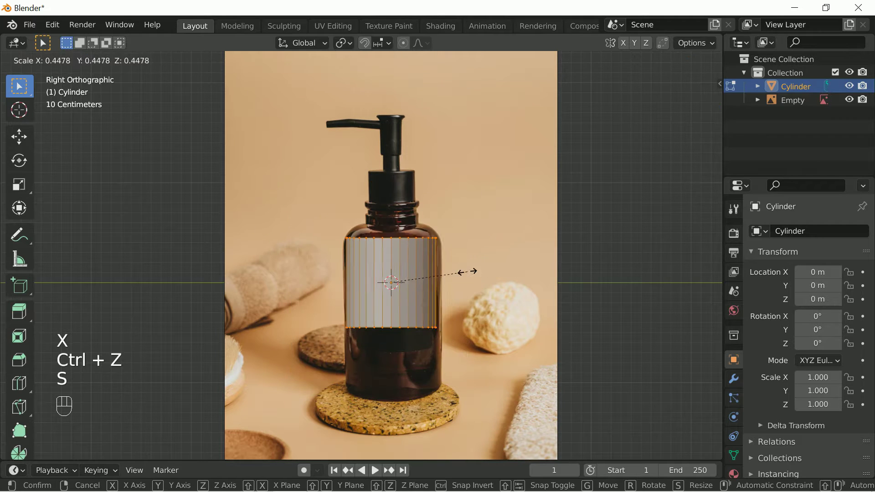
left_click(445, 272)
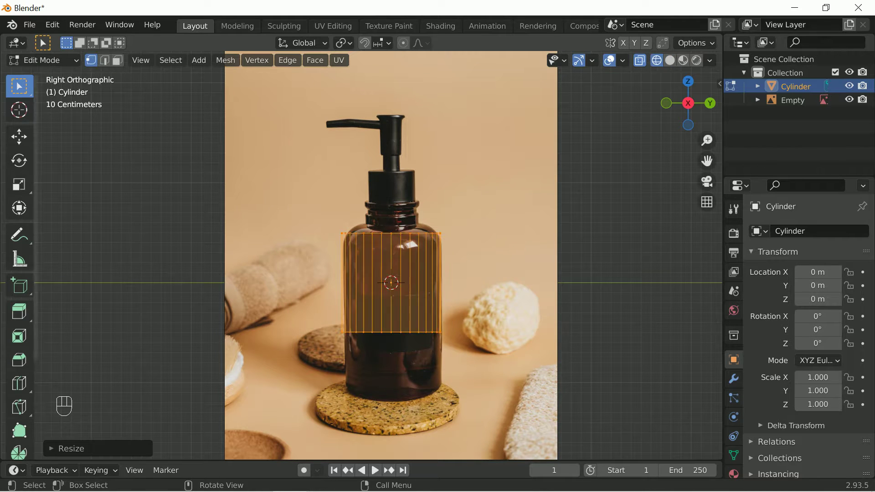
- Stretch the cylinder's ends to the bottle's base and shoulder in the reference
left_click(18, 137)
left_click_drag(391, 333, 389, 380)
left_click_drag(389, 226, 391, 234)
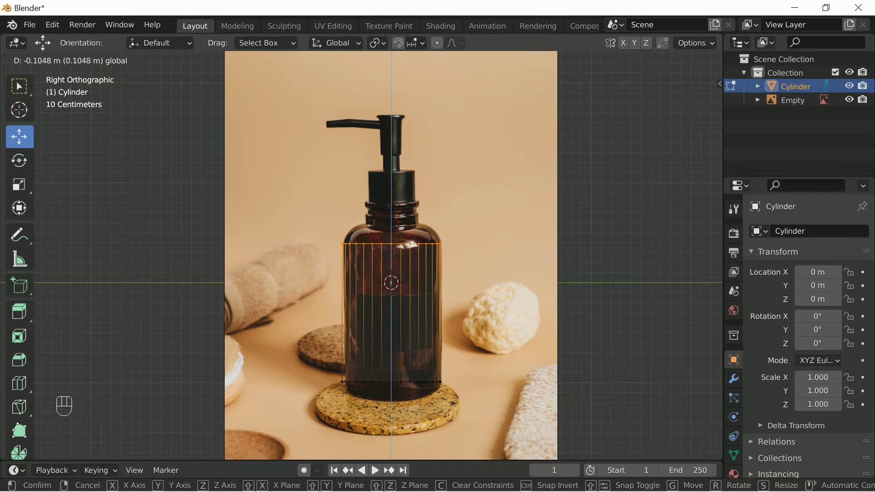
scroll(397, 274, "up", 1)
scroll(397, 273, "up", 3)
- Extrude and shrink the top into a narrower neck, adding an edge loop around the body
key("e")
key("s")
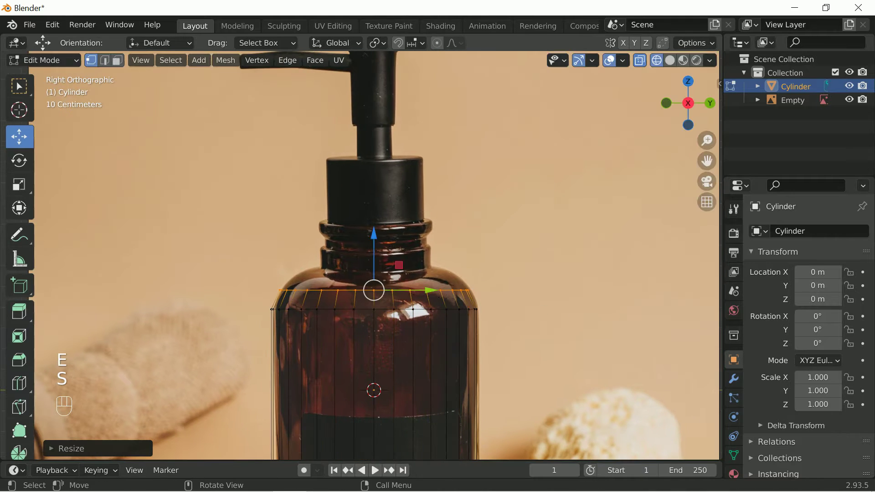
key("e")
key("s")
left_click(455, 288)
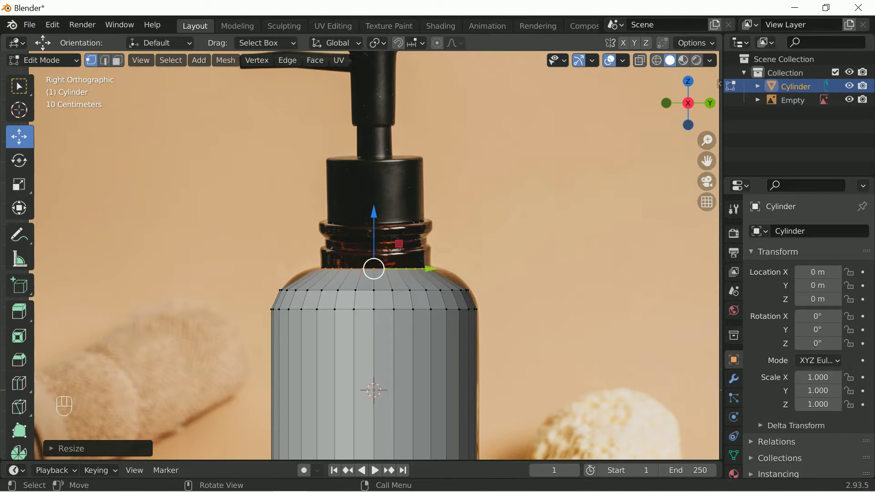
key("ctrl+r")
key("s")
left_click(527, 293)
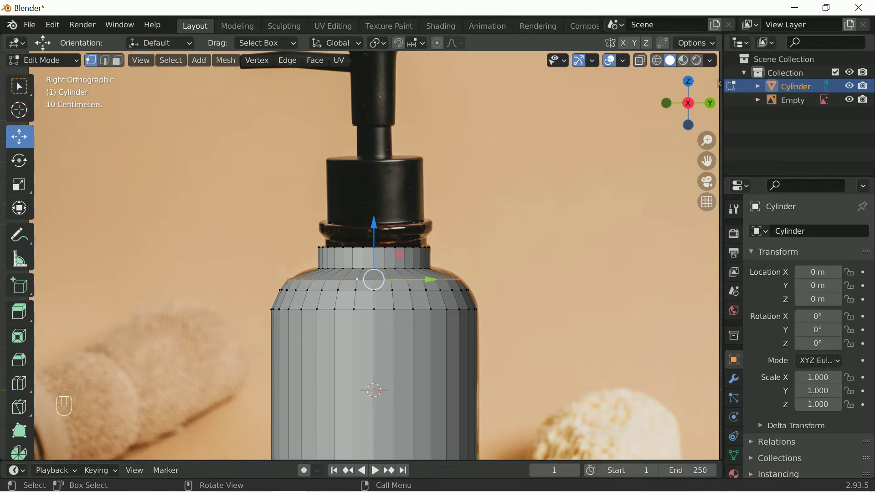
- Inset the neck's top face and scale a loop outward into a raised ridge ring
key("s")
left_click(458, 281)
middle_click_drag(459, 280, 455, 281)
key("i")
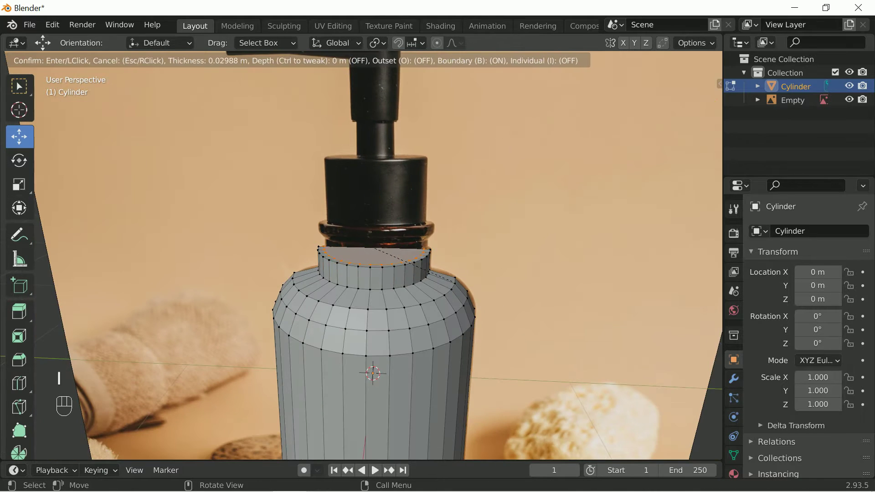
left_click(455, 282)
key("KP_3")
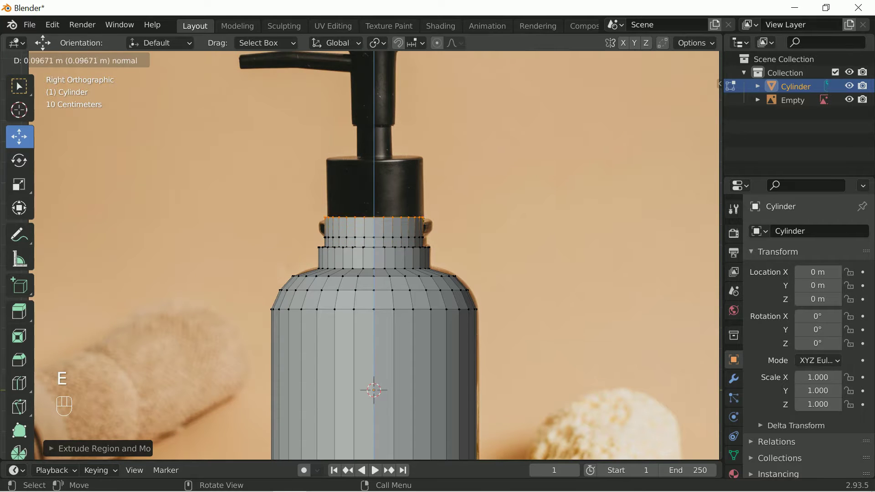
key("s")
left_click(471, 230)
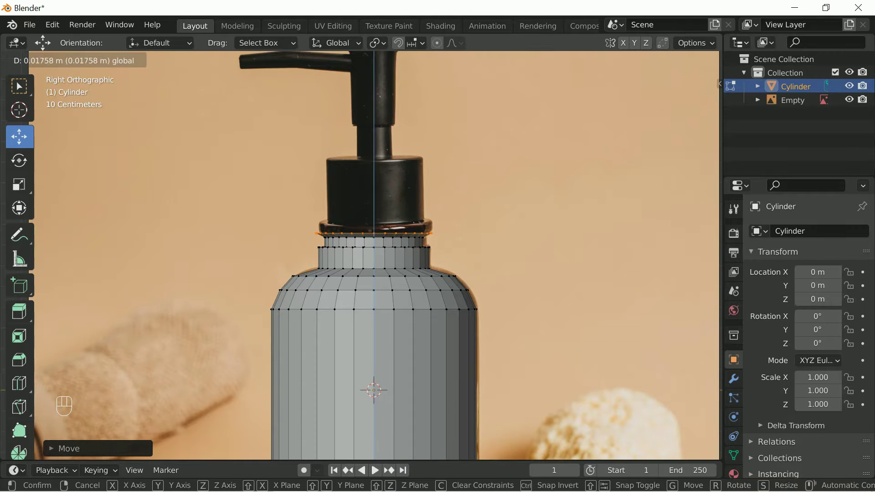
key("s")
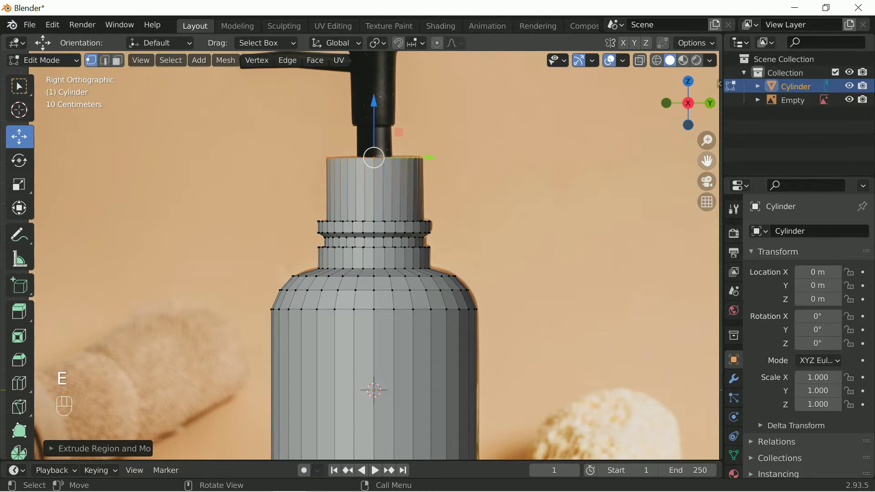
- Inset the top into a thin stem and extrude it up into a pump head with a flared rim
middle_click_drag(596, 207, 596, 289, "shift")
key("i")
left_click(595, 289)
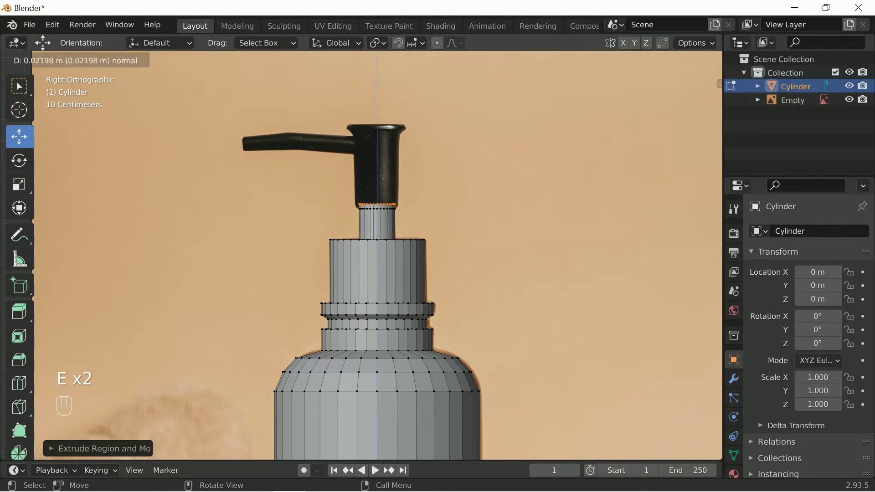
scroll(363, 269, "up", 4)
key("s")
left_click(479, 163)
scroll(370, 246, "down", 2)
left_click_drag(384, 147, 383, 147)
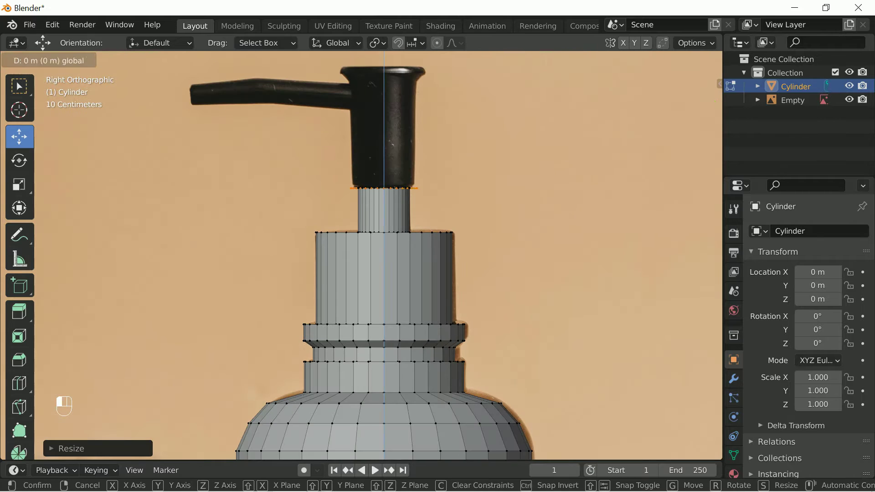
key("e")
scroll(362, 257, "down", 1)
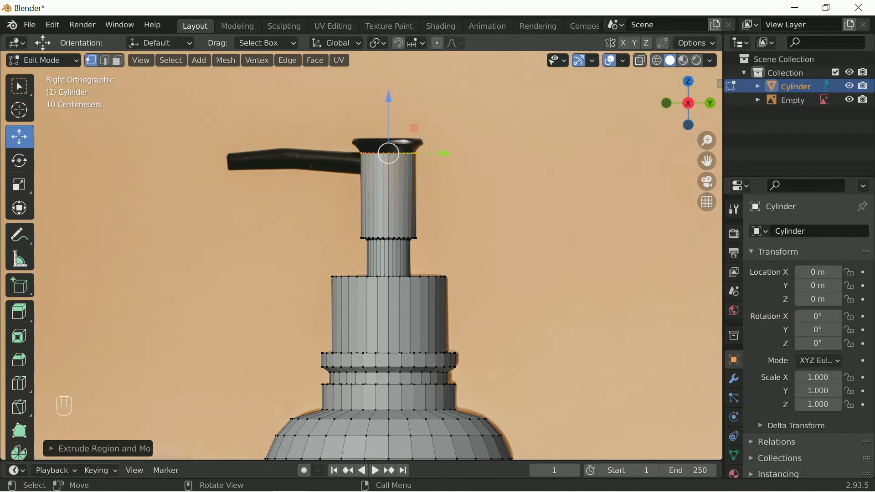
left_click(509, 173)
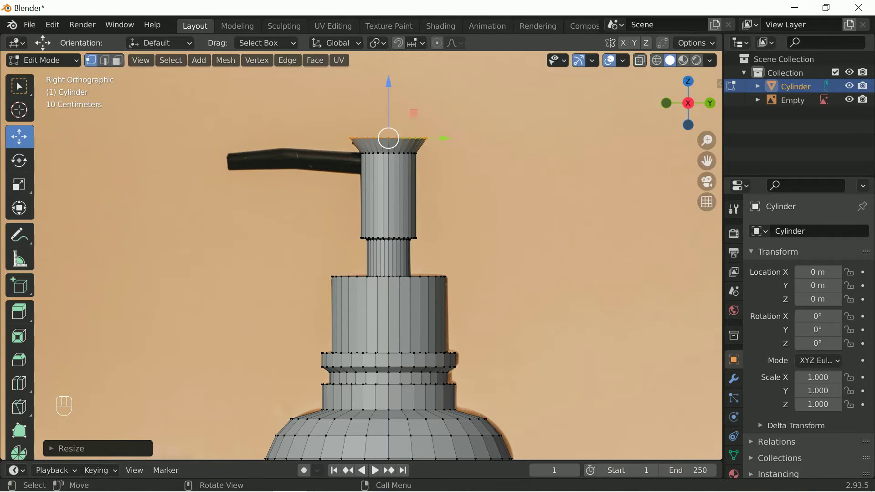
- Place a loop cut on the pump head, scale it to the rim, and toggle see-through display
left_click(352, 141)
key("ctrl+z")
key("ctrl+z")
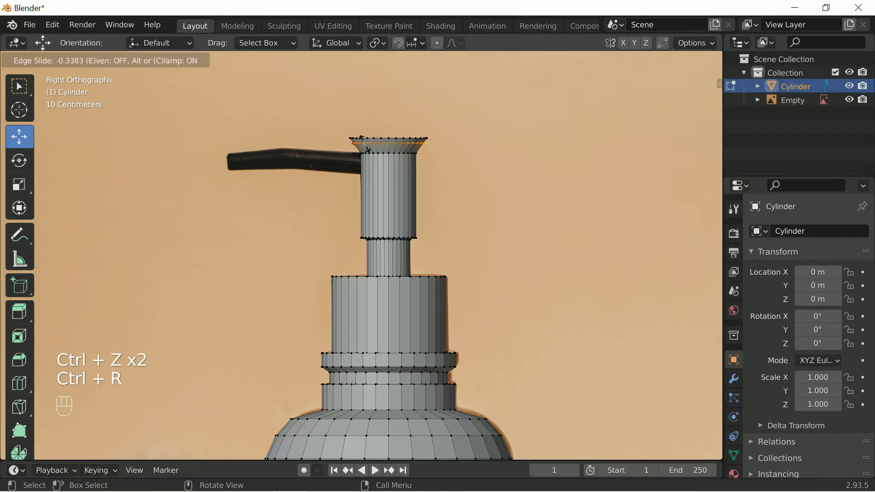
left_click(361, 140)
key("s")
left_click(479, 136)
key("alt+z")
key("alt+z")
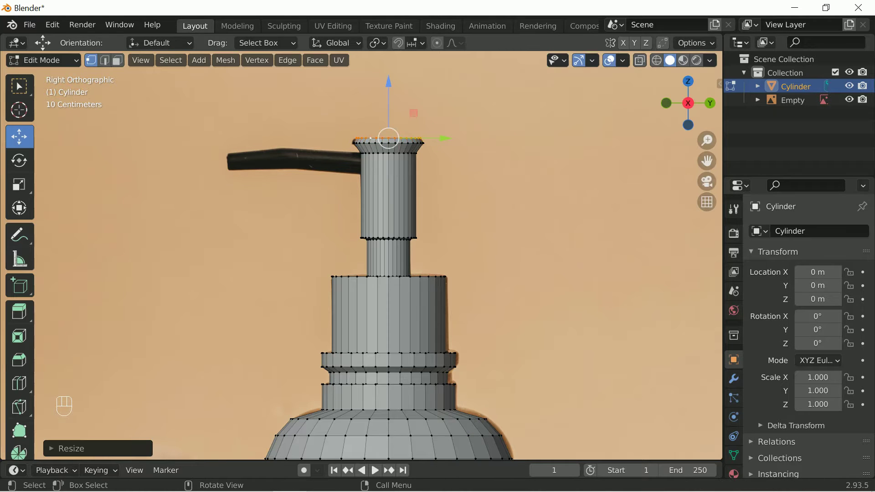
- Move the reference image along the X axis out of the mesh's way
middle_click_drag(383, 240, 438, 226)
key("Tab")
left_click(352, 274)
scroll(361, 273, "down", 3)
key("g")
key("x")
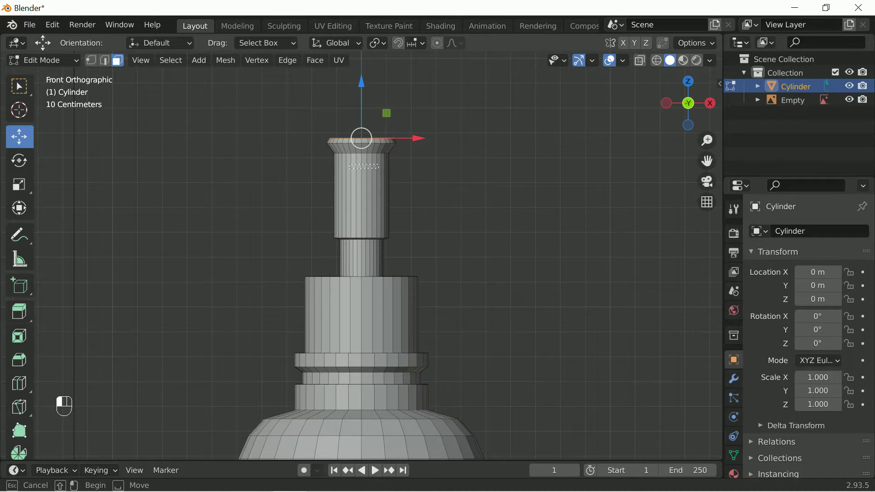
- Extrude the pump head's front faces into a spout and square its end flat along Y
left_click_drag(349, 165, 380, 169)
left_click_drag(708, 161, 724, 246)
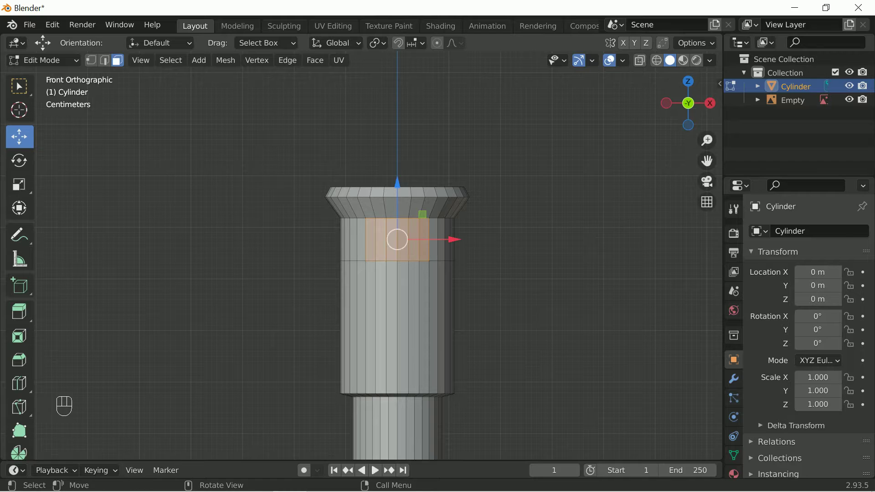
key("KP_3")
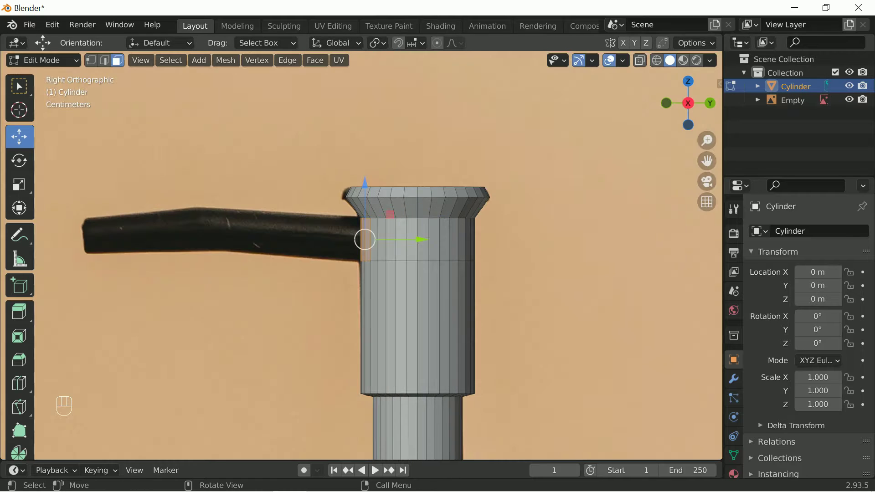
key("s")
key("z")
key("0")
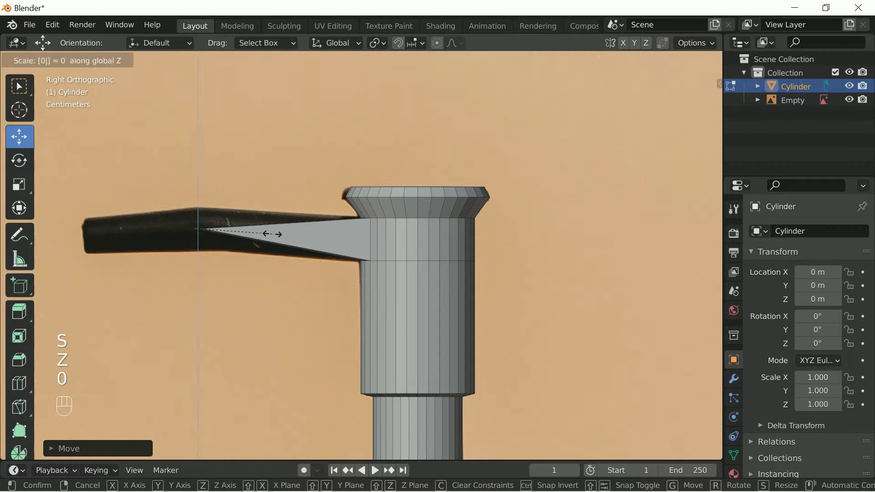
key("ctrl+z")
key("s")
key("y")
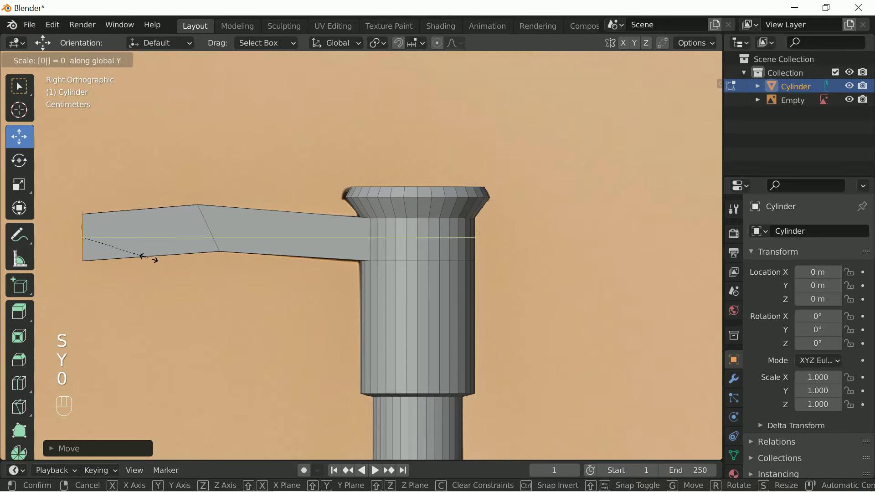
middle_click_drag(342, 274, 424, 267)
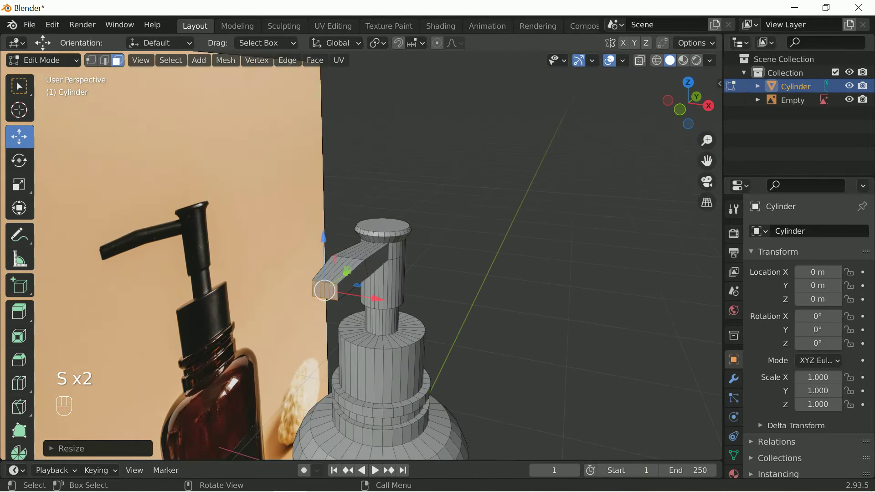
- Add a Subdivision Surface modifier to the bottle
key("Tab")
left_click(733, 379)
left_click(808, 230)
left_click(606, 458)
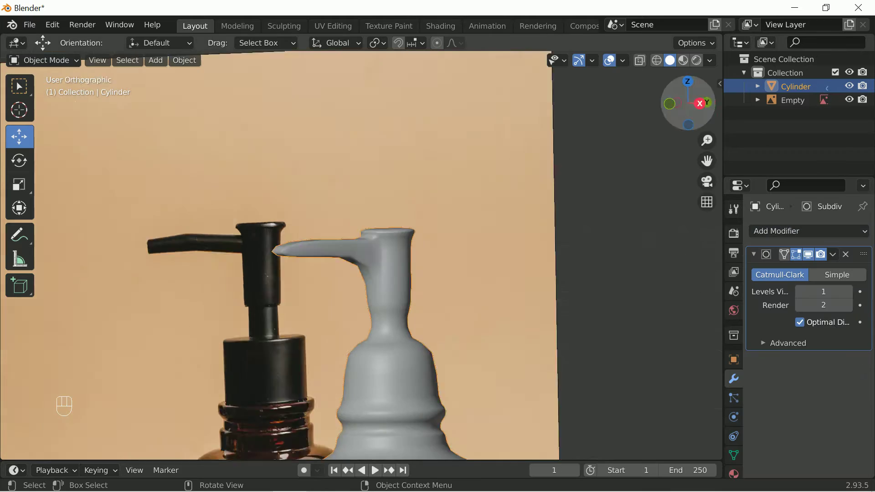
- Extrude the bottom face and shrink its ring inward to support the base under smoothing
mouse_move(342, 274)
middle_mouse_down()
mouse_move(383, 260)
mouse_move(369, 205)
middle_mouse_up()
key("Tab")
key("KP_3")
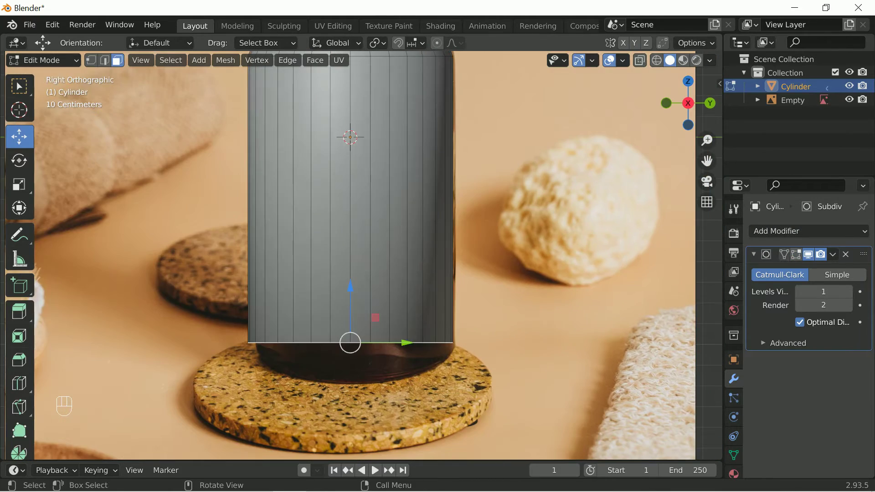
scroll(362, 274, "up", 3)
key("e")
key("s")
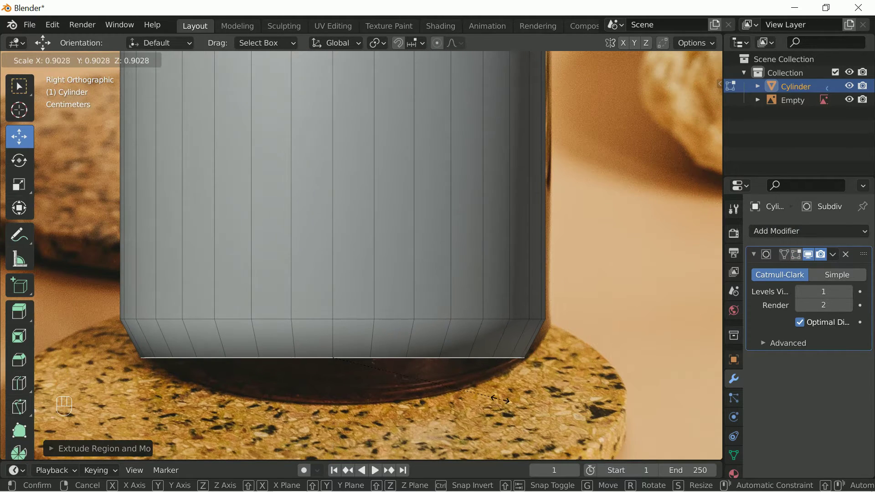
key("Tab")
scroll(362, 254, "down", 3)
- Cut a supporting edge loop on the stem and check it from the side view
middle_click_drag(363, 171, 363, 308, "shift")
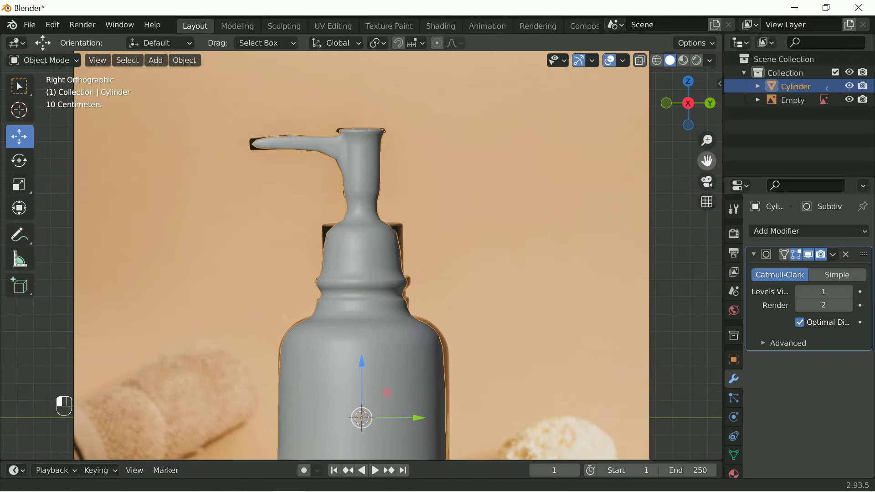
key("Tab")
middle_click_drag(363, 273, 362, 225, "ctrl")
key("ctrl+r")
left_click(354, 165)
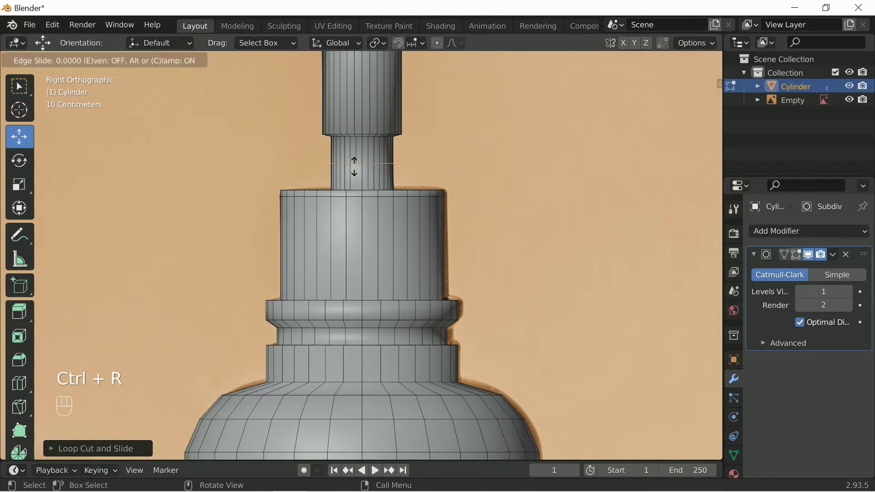
left_click(462, 189)
middle_click_drag(462, 188, 424, 219)
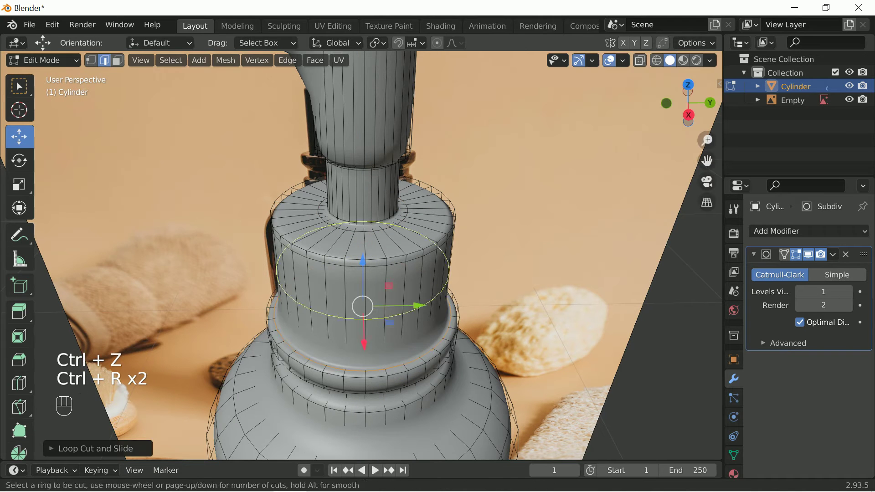
key("KP_3")
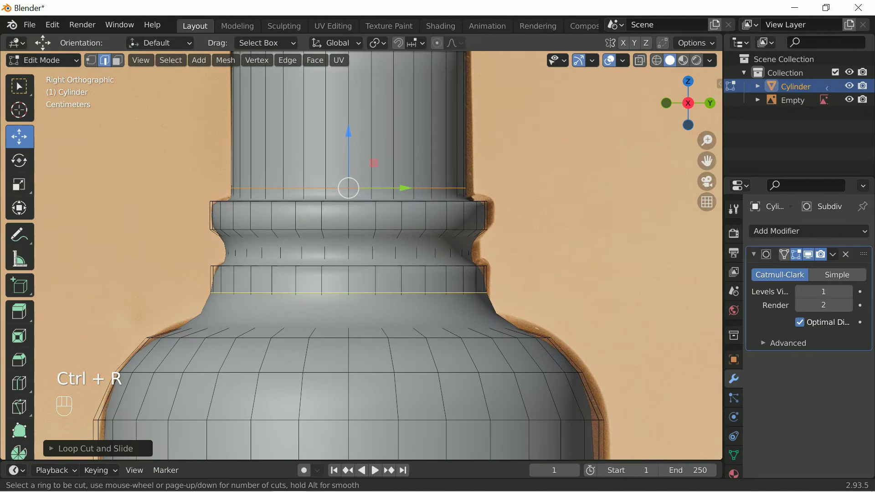
- Add edge loops at the collar base, collar and bottle top, then begin extruding the neck faces inward
key("ctrl+r")
left_click(482, 320)
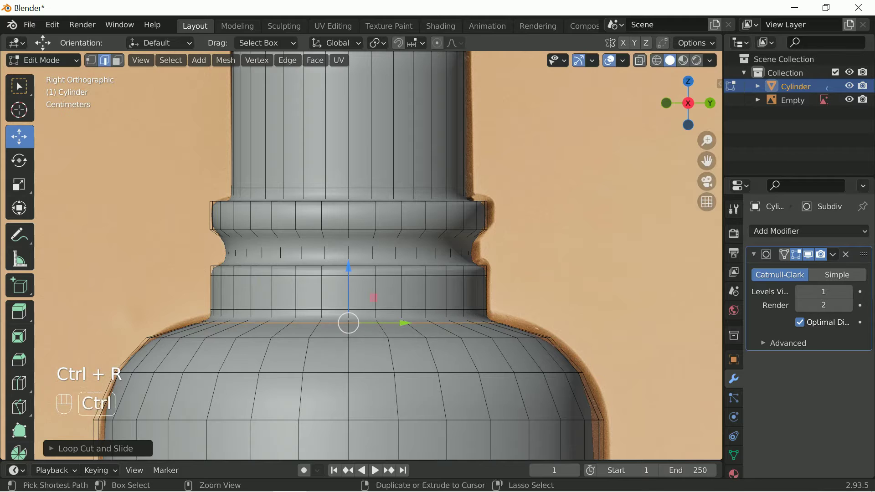
left_click(382, 287)
key("ctrl+r")
left_click(250, 233)
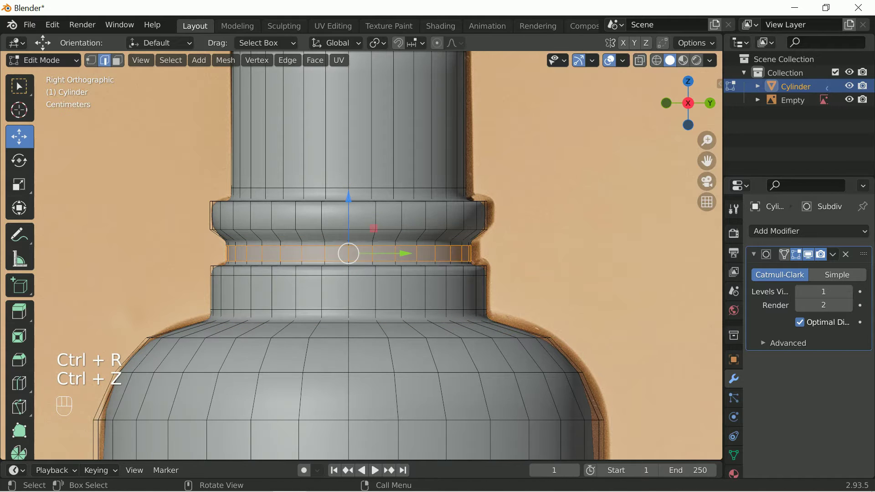
key("Tab")
scroll(362, 254, "down", 5)
key("Tab")
scroll(308, 205, "up", 4)
key("ctrl+r")
left_click(383, 104)
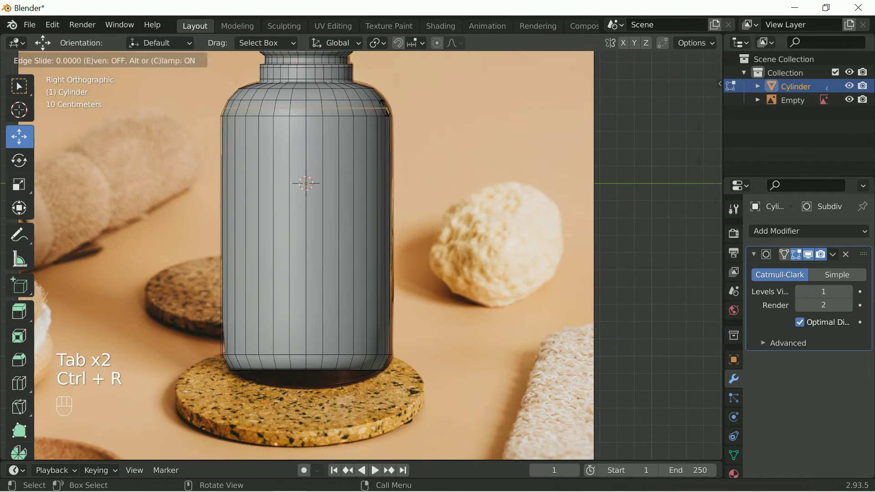
key("Tab")
scroll(362, 253, "down", 4)
scroll(342, 171, "up", 6)
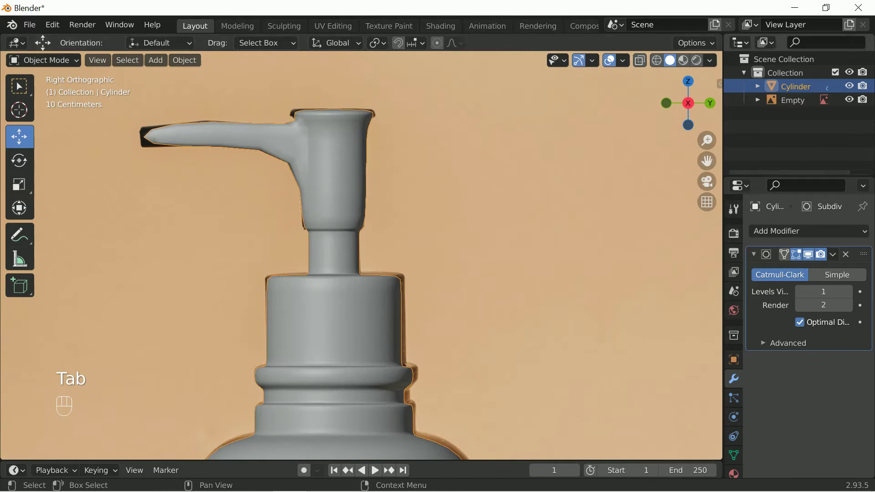
key("Tab")
scroll(362, 273, "up", 2)
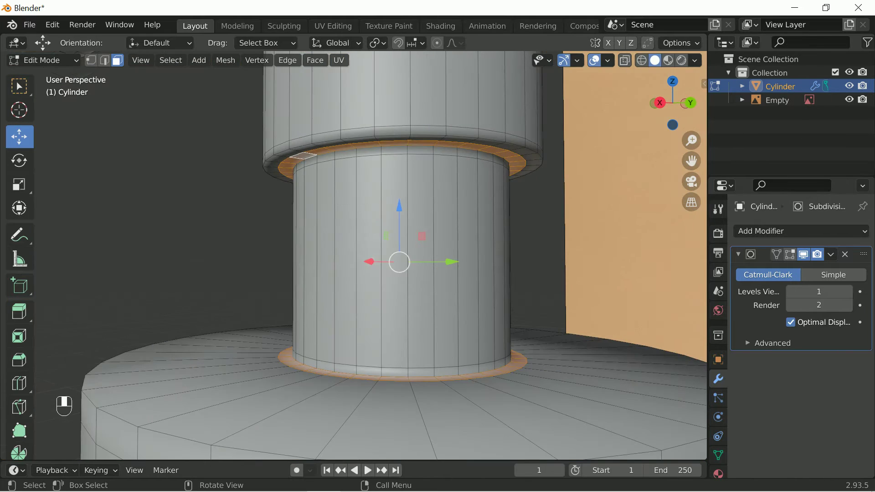
key("alt+e")
- Confirm the inward neck extrusion and tidy its edge loops, dissolving the unwanted one
left_click(342, 234)
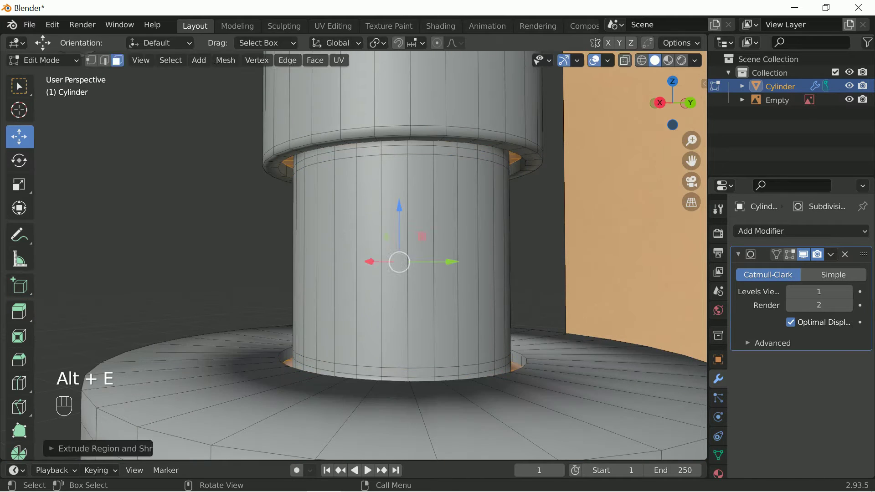
key("Tab")
key("Tab")
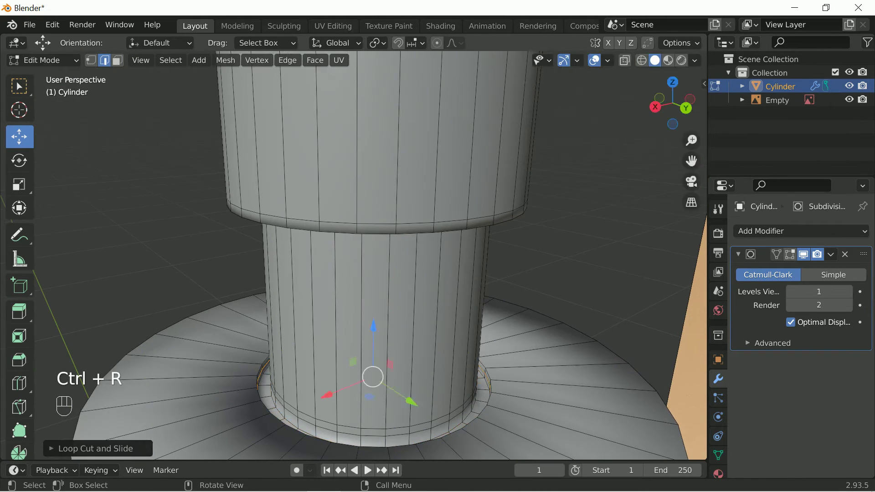
middle_click_drag(373, 376, 405, 367)
key("ctrl+r")
key("Delete")
middle_click_drag(375, 256, 375, 287)
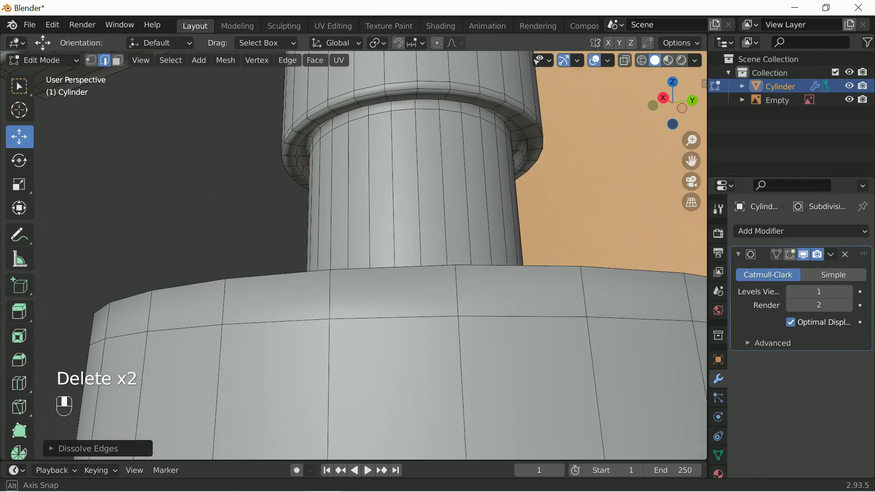
key("ctrl+r")
key("Tab")
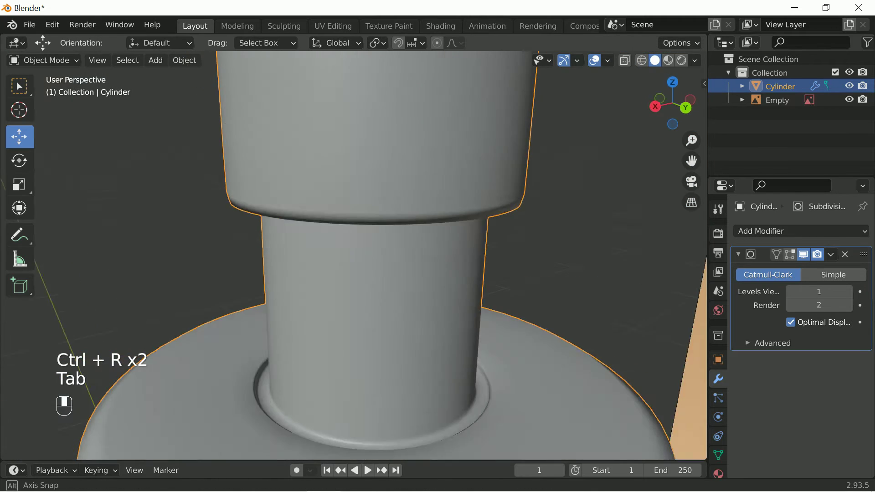
key("Tab")
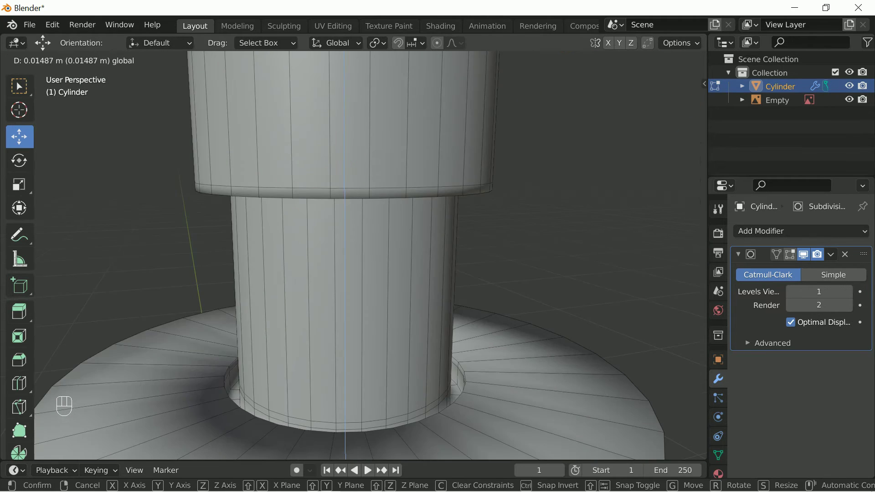
- Extrude a selected face ring along normals into a raised collar ring
key("Tab")
left_click_drag(354, 256, 383, 260, "alt")
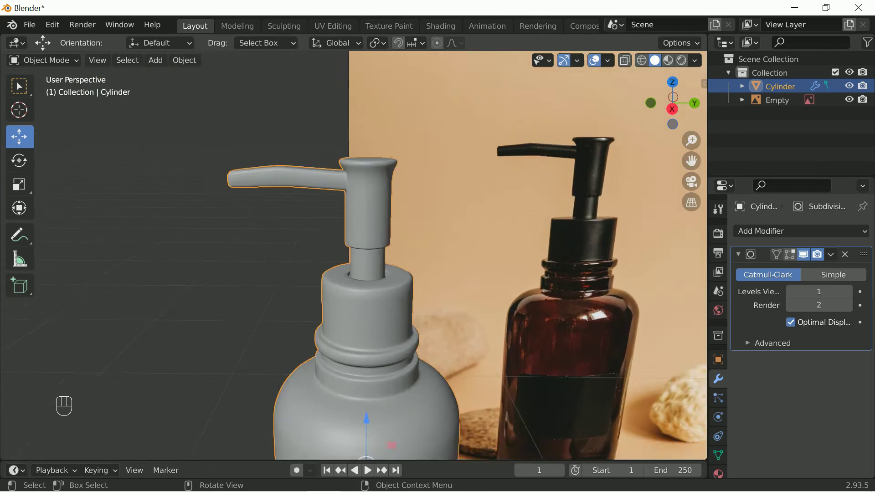
scroll(354, 255, "up", 3)
key("Tab")
scroll(375, 256, "up", 2)
scroll(375, 256, "up", 3)
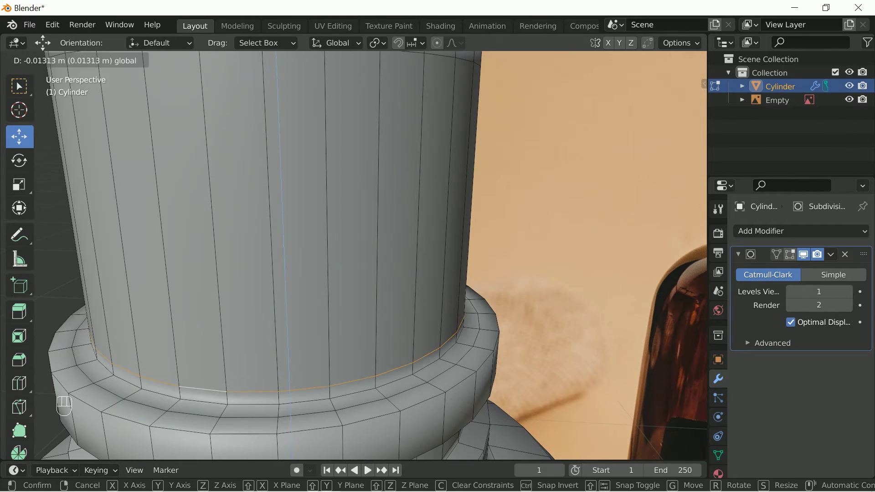
key("3")
key("alt+e")
key("Return")
key("Tab")
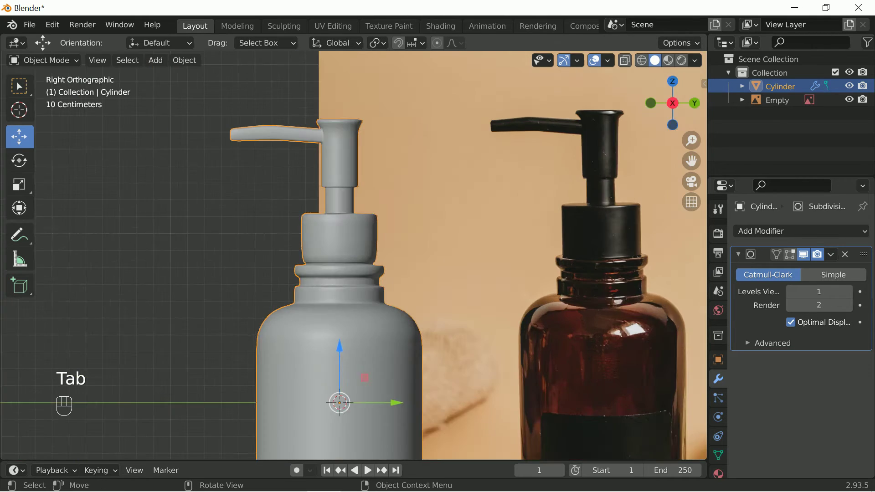
key("Tab")
- Add two edge loops around the collar so its grooves stay crisp when smoothed
key("ctrl+r")
left_click(229, 383)
scroll(353, 256, "down", 3)
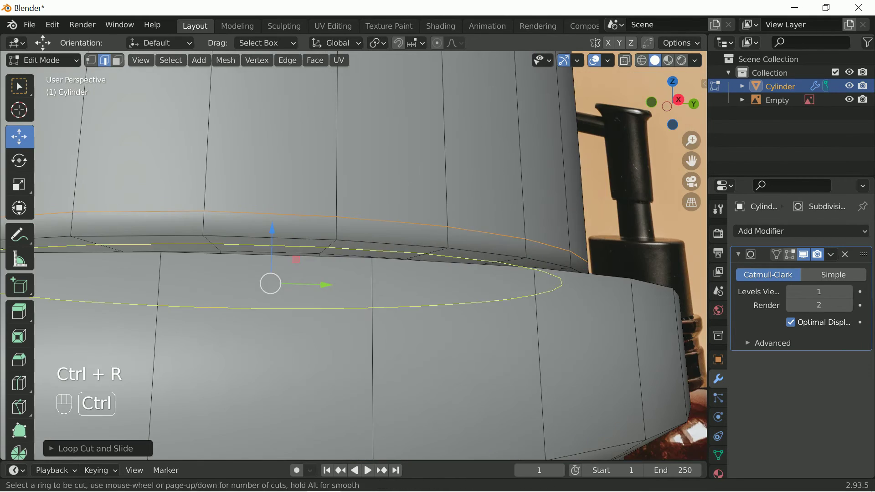
scroll(354, 256, "down", 3)
key("ctrl+r")
key("ctrl+r")
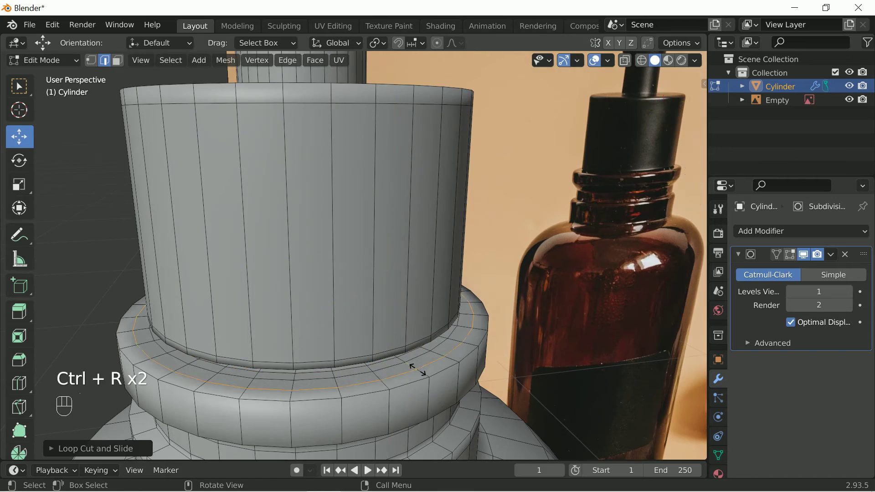
key("Tab")
key("Tab")
key("Tab")
key("Tab")
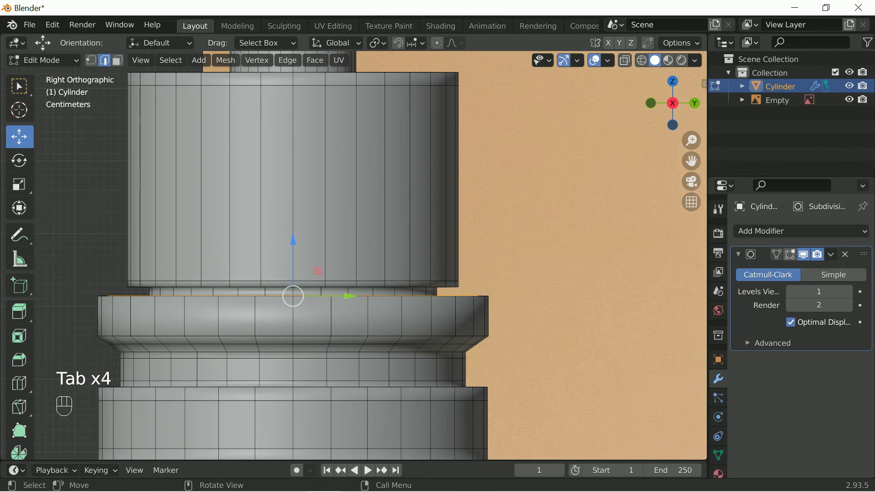
key("Tab")
scroll(353, 256, "down", 5)
key("Tab")
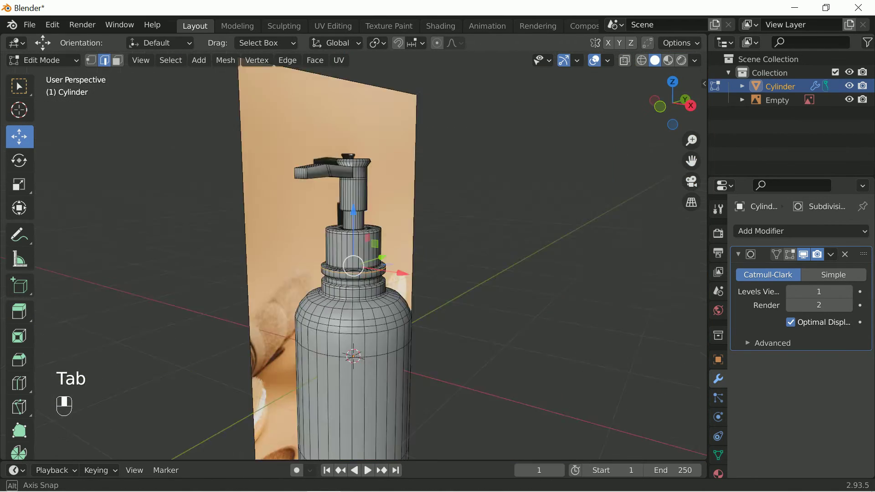
scroll(354, 256, "up", 5)
- Inset and shrink the spout tip faces to start the nozzle opening
key("Escape")
scroll(428, 319, "down", 2)
key("i")
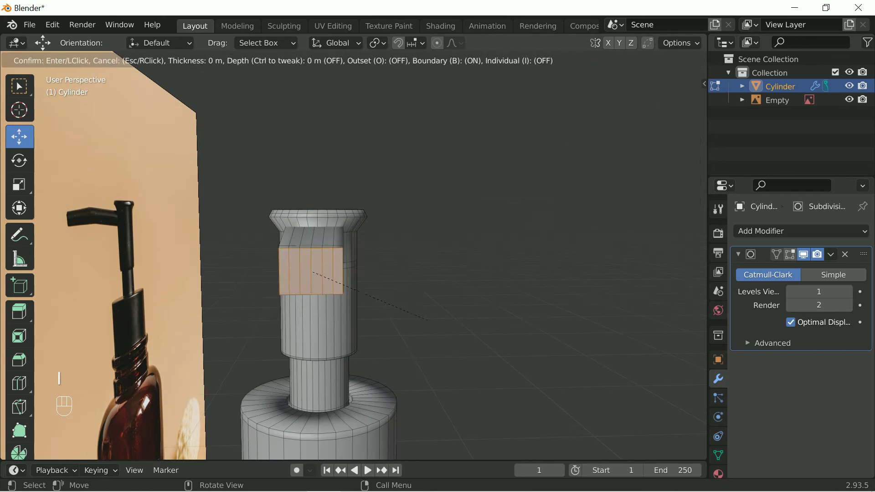
scroll(424, 314, "up", 2)
key("s")
left_click(424, 314)
scroll(424, 315, "down", 2)
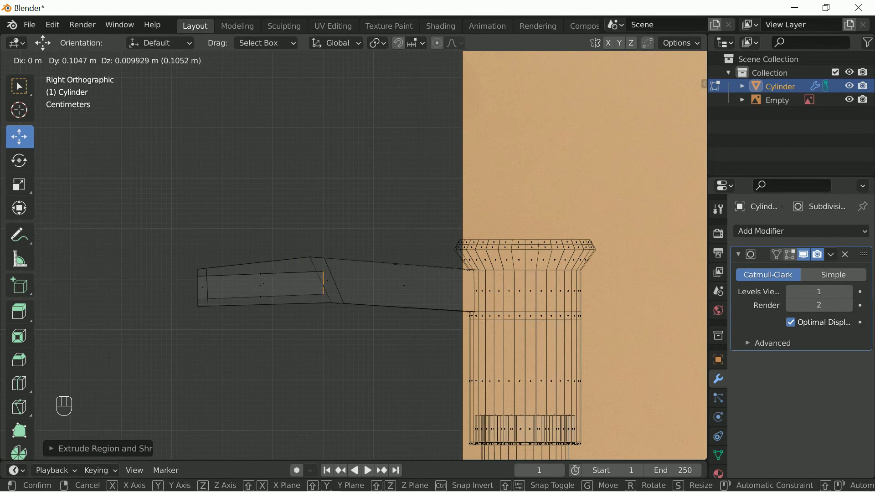
- Add an edge loop inside the hollow spout and preview the smoothed bottle
key("Tab")
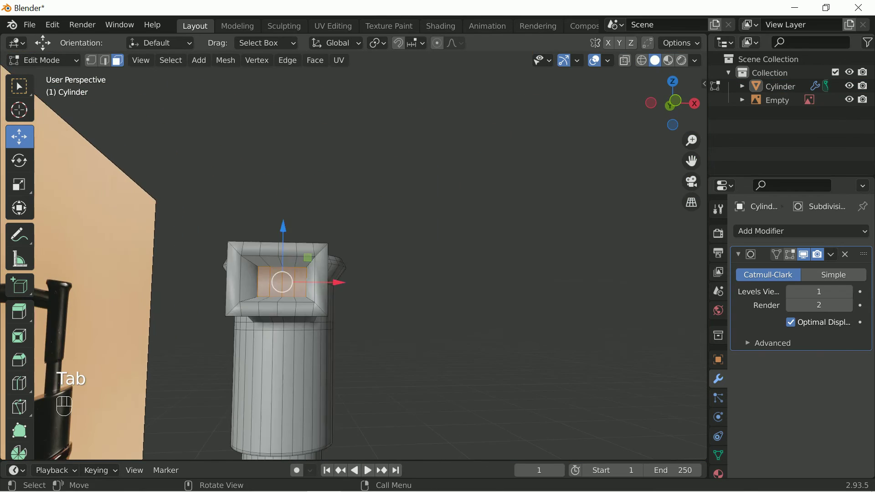
key("ctrl+r")
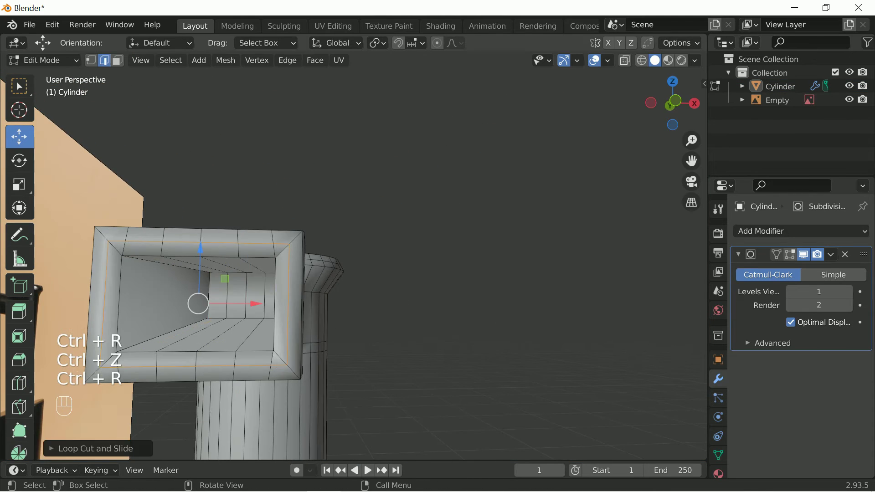
key("Tab")
key("Tab")
key("Tab")
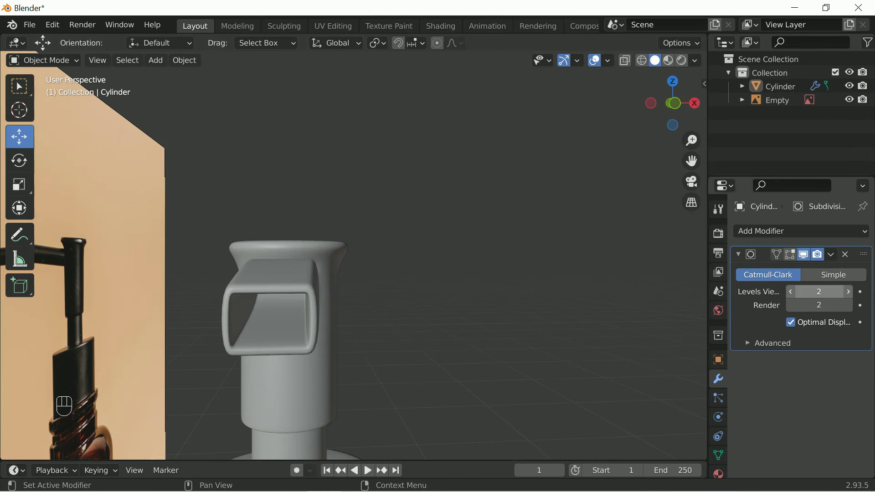
key("Tab")
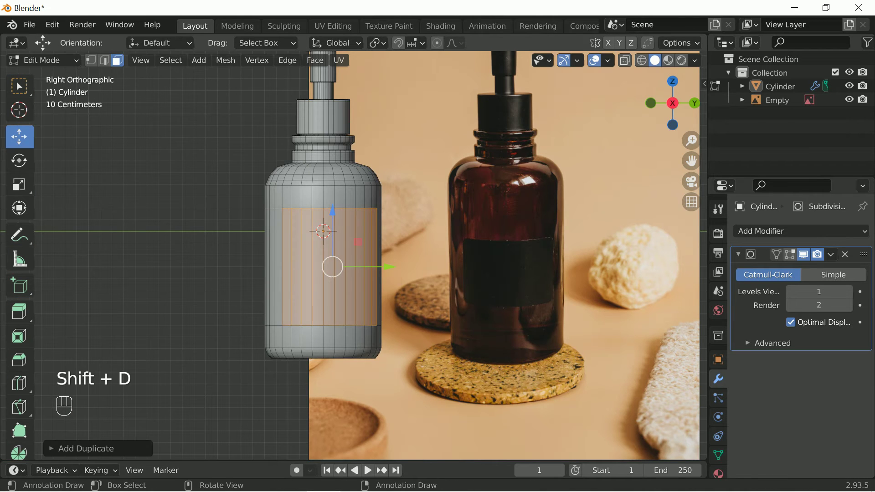
- Separate the duplicated label band into its own object
key("p")
key("Tab")
key("ctrl+z")
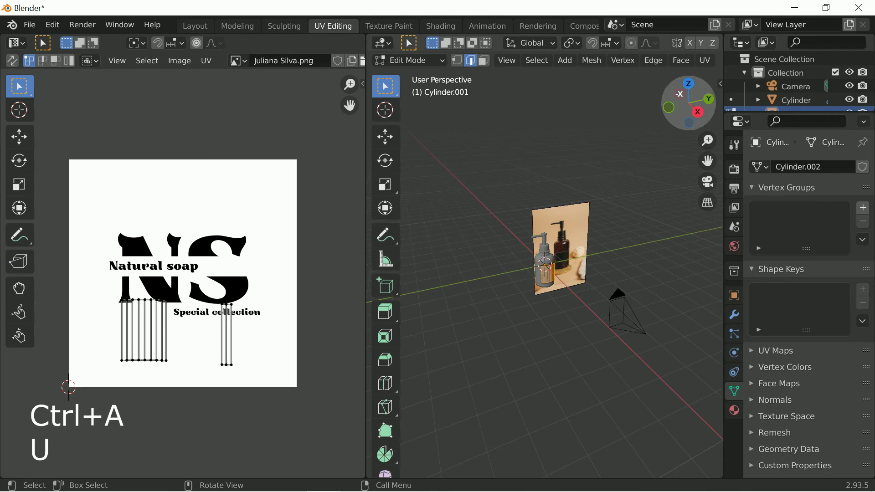
- Unwrap the label faces onto the NS Natural soap image from the side view
key("KP_3")
key("KP_Decimal")
key("u")
key("Return")
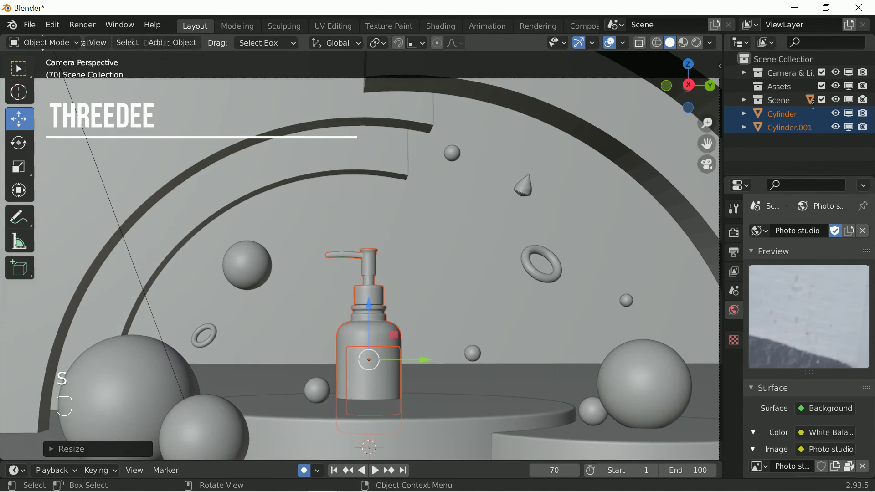
scroll(362, 274, "down", 3)
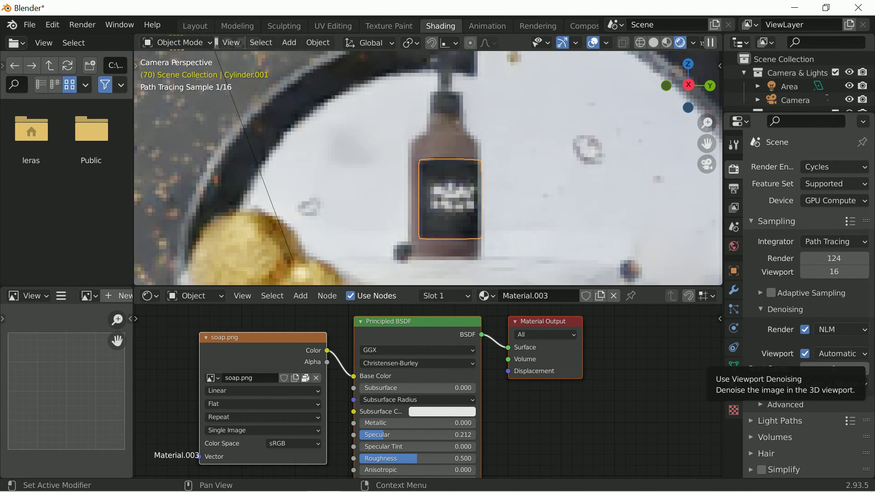
- Give the bottle's first material a Glass BSDF surface shader
left_click(445, 136)
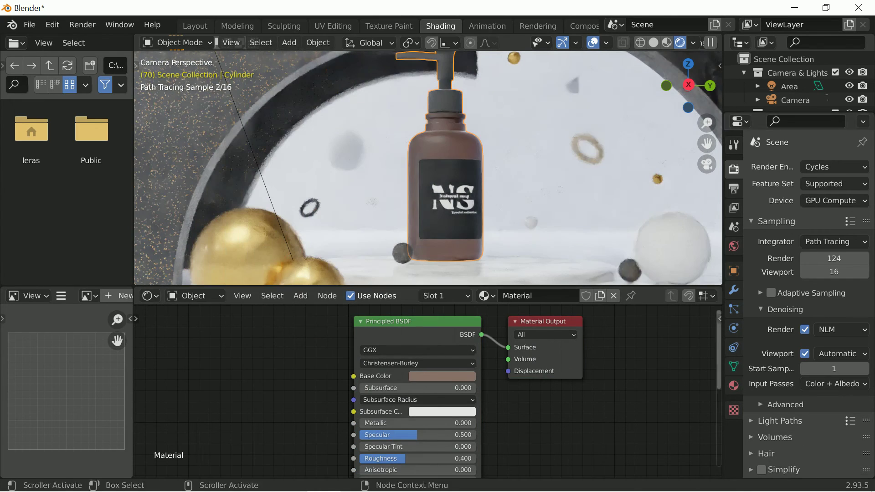
left_click(733, 385)
left_click(830, 299)
left_click(609, 43)
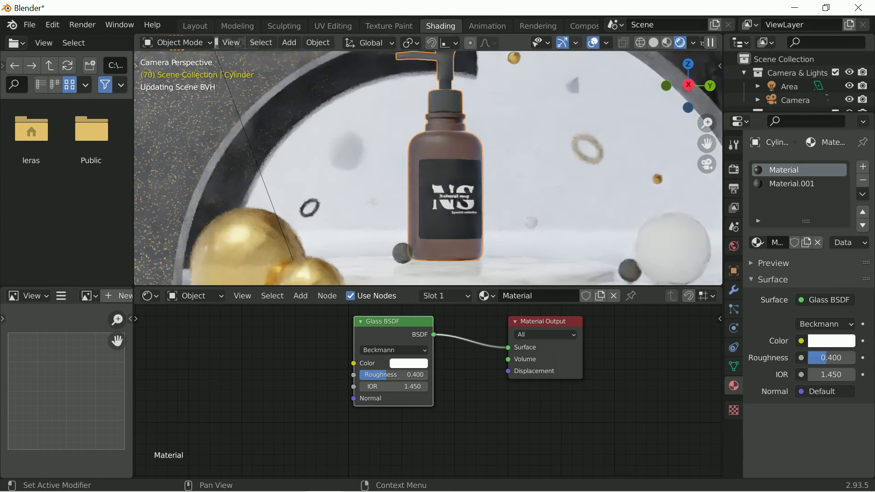
left_click(410, 363)
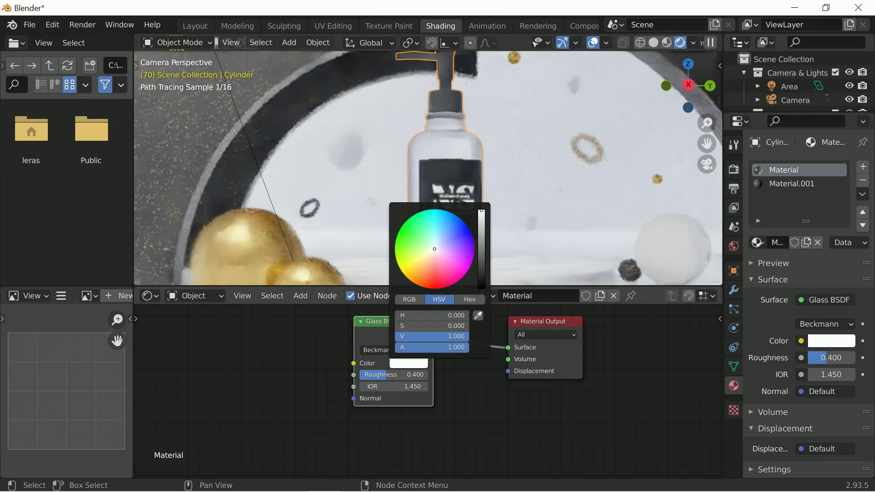
- Lower Material.001's roughness to 0.252 and preview the materials in the viewport
left_click(792, 184)
left_click_drag(418, 458, 386, 458)
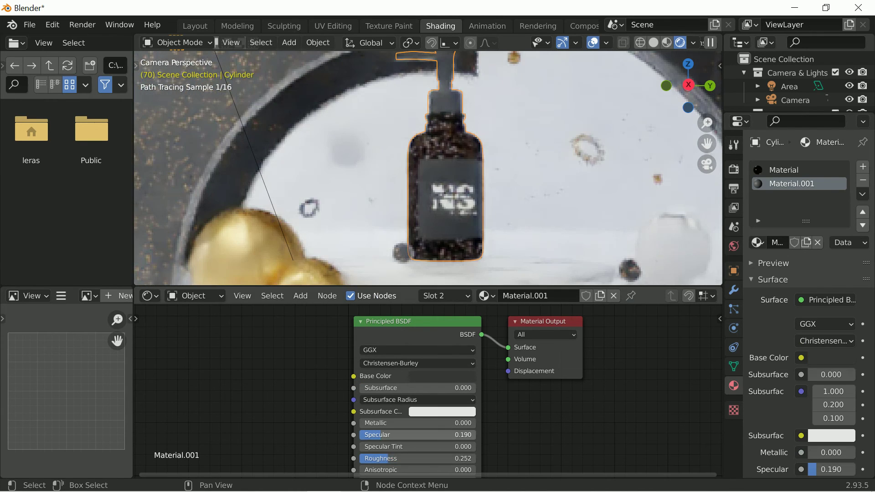
left_click(667, 43)
scroll(707, 142, "up", 3)
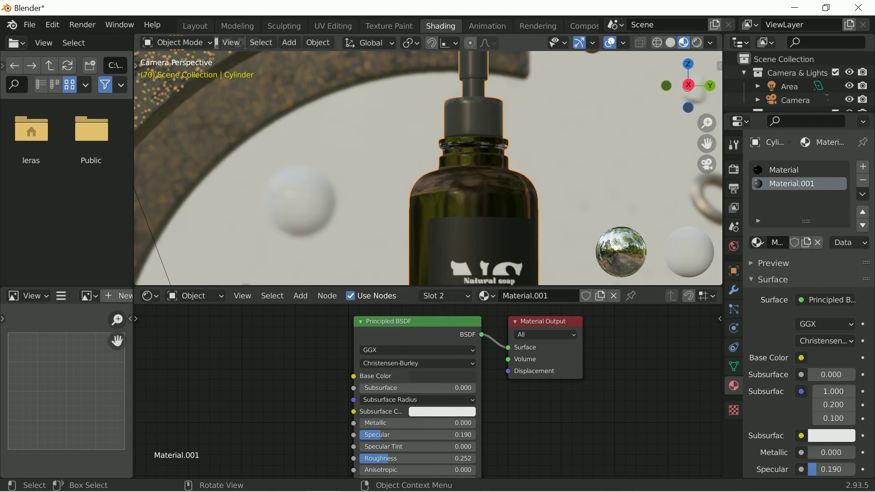
scroll(479, 171, "down", 2)
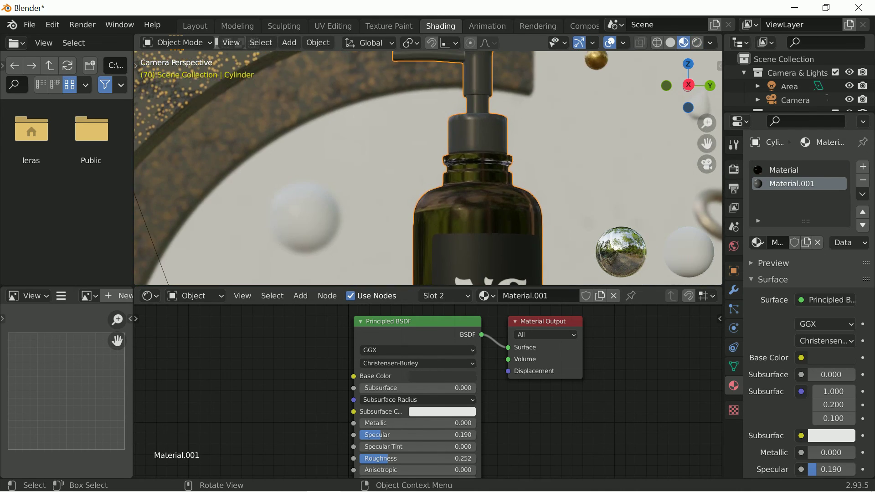
scroll(479, 172, "down", 3)
- Confirm Cycles as the render engine in the render settings
left_click(733, 168)
left_click(834, 167)
left_click(821, 213)
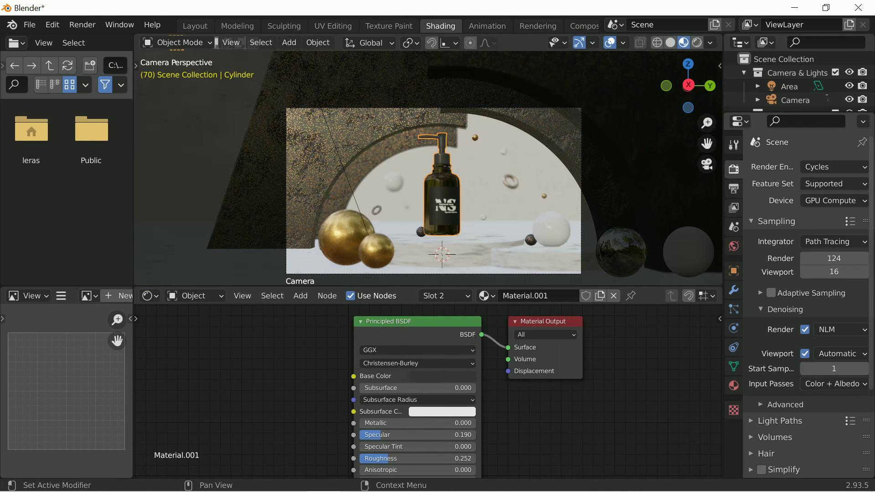